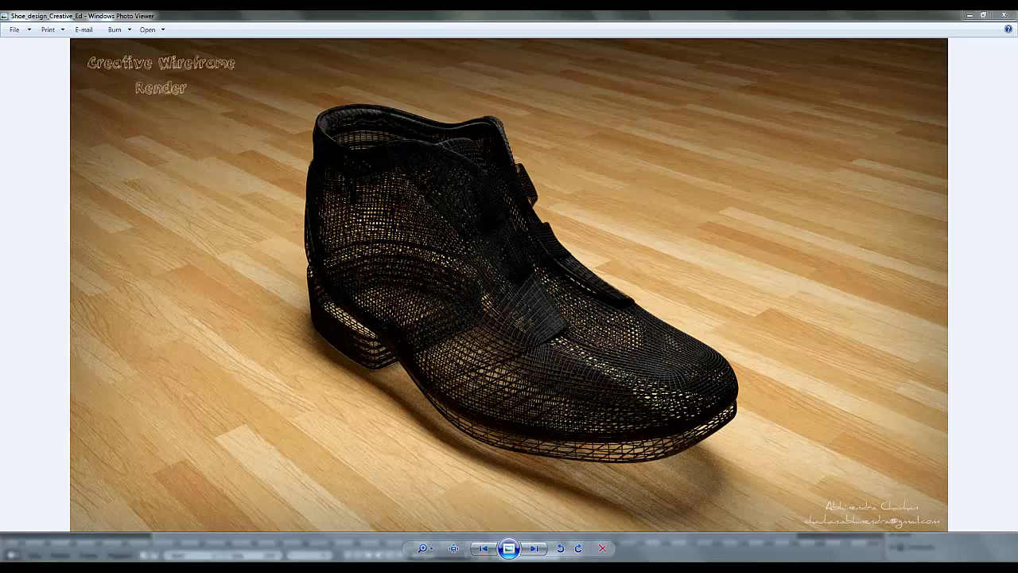
Step: Open Shoe_design_V007.blend from the Footwear_India > Final_mesh folder
{"action": "left_click", "coordinate": [440, 515]}
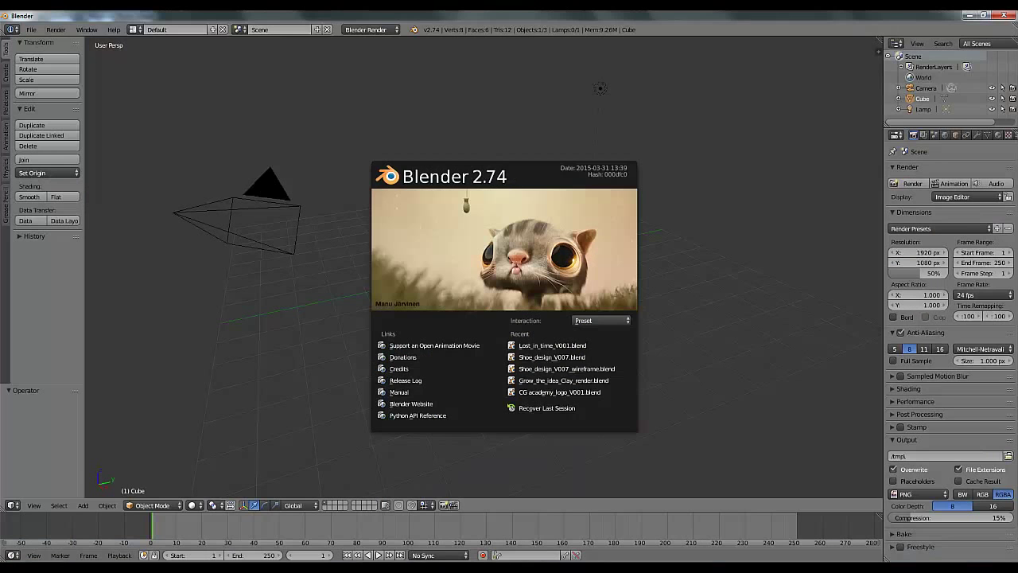
{"action": "left_click", "coordinate": [33, 32]}
{"action": "left_click", "coordinate": [33, 30]}
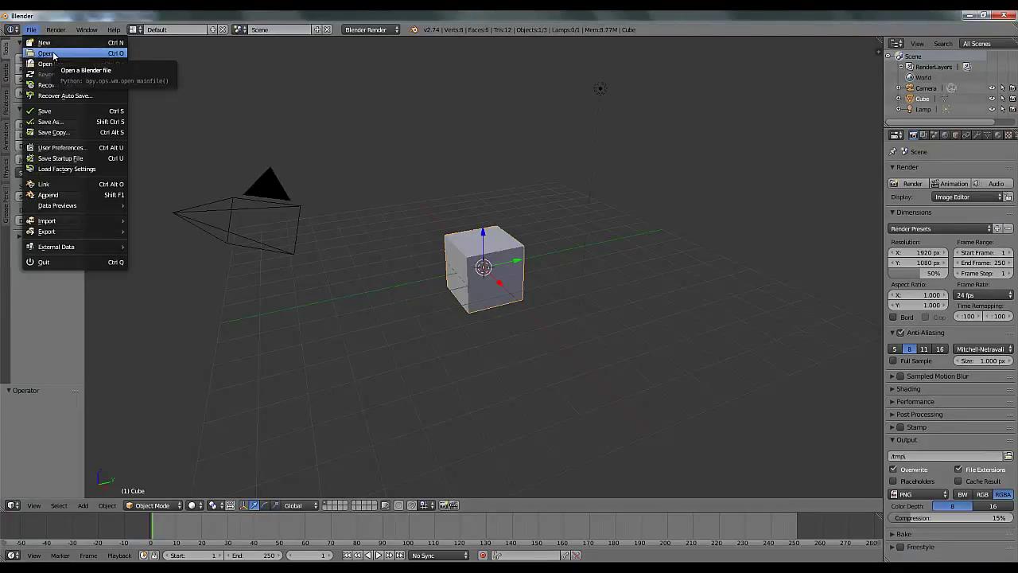
{"action": "left_click", "coordinate": [53, 55]}
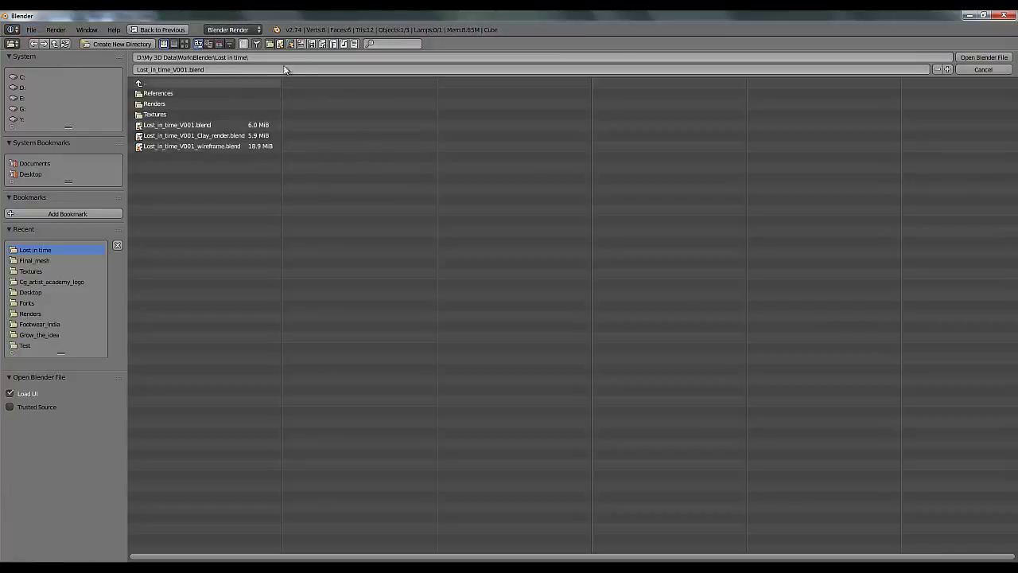
{"action": "left_click", "coordinate": [54, 44]}
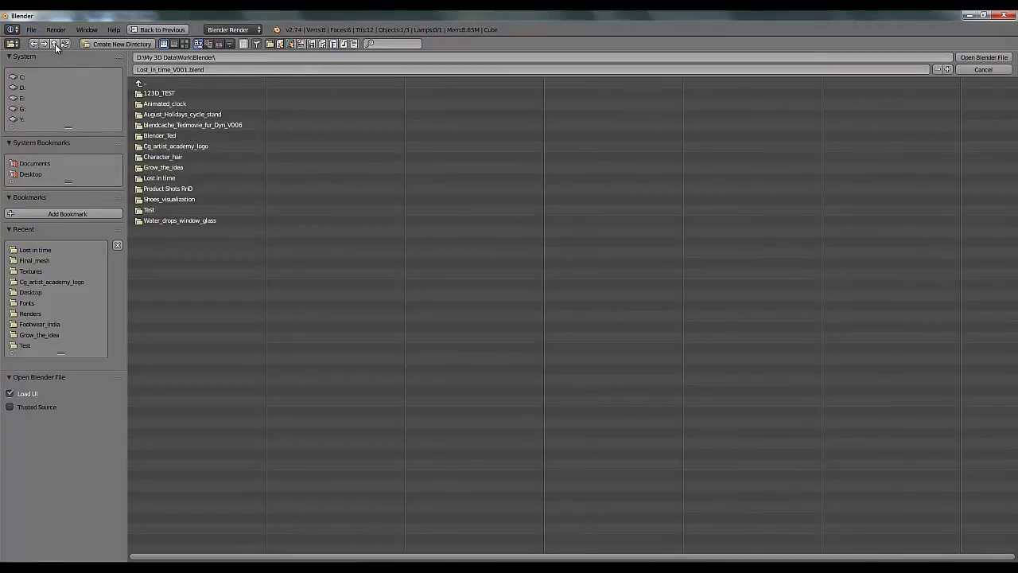
{"action": "left_click", "coordinate": [161, 205]}
{"action": "left_click", "coordinate": [191, 177]}
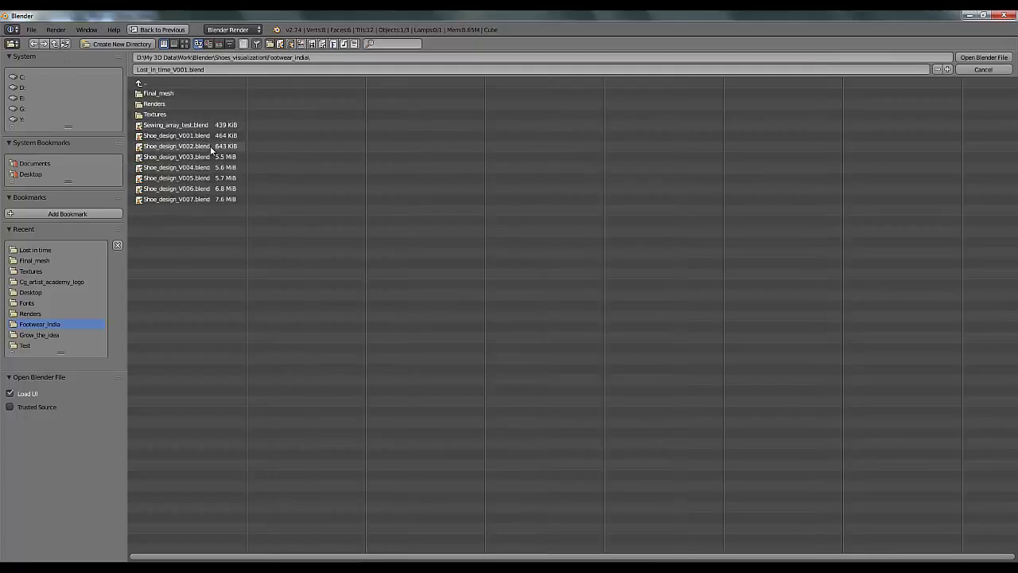
{"action": "left_click", "coordinate": [166, 94]}
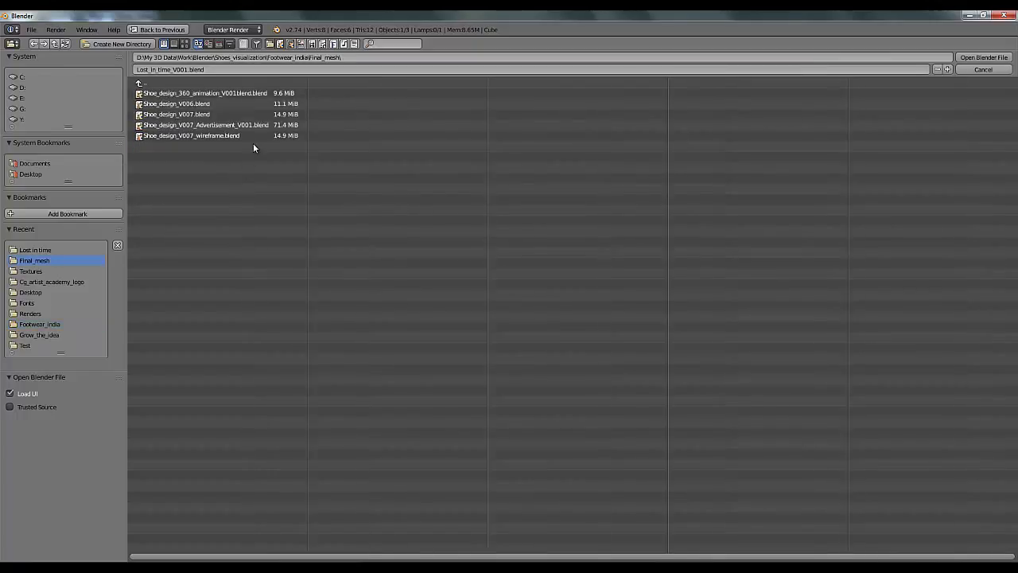
{"action": "left_click", "coordinate": [197, 115]}
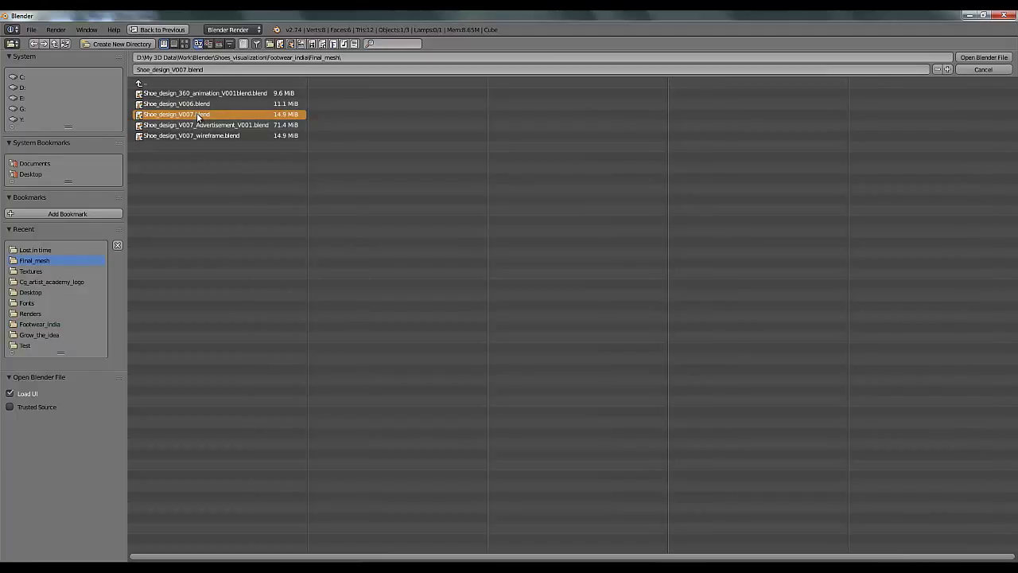
{"action": "left_click", "coordinate": [975, 58]}
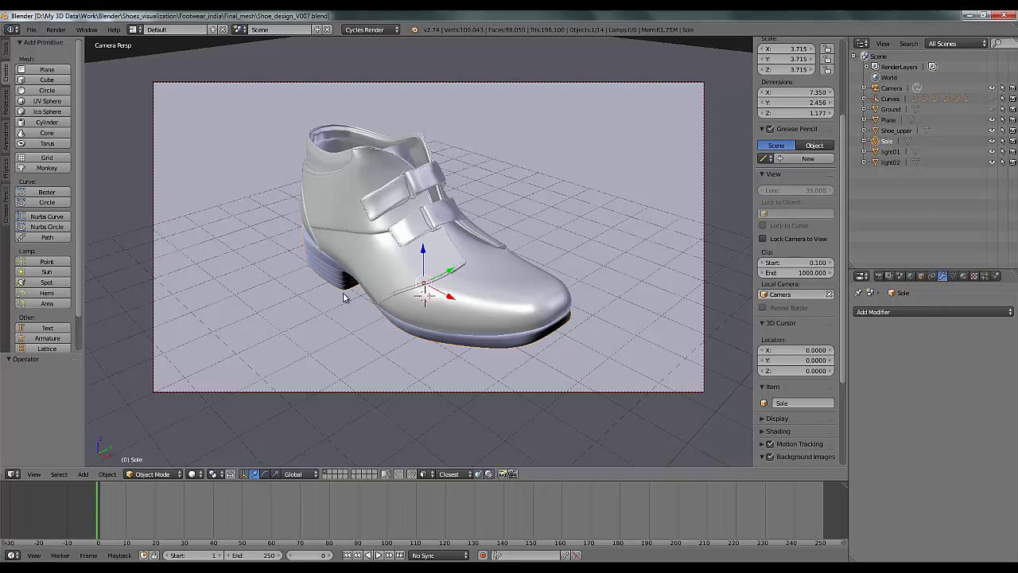
Step: Leave the camera view for a close-up of the shoe and select the Shoe_upper object
{"action": "middle_click_drag", "start_coordinate": [517, 302], "coordinate": [211, 291]}
{"action": "scroll", "coordinate": [437, 286], "scroll_direction": "up", "scroll_amount": 5}
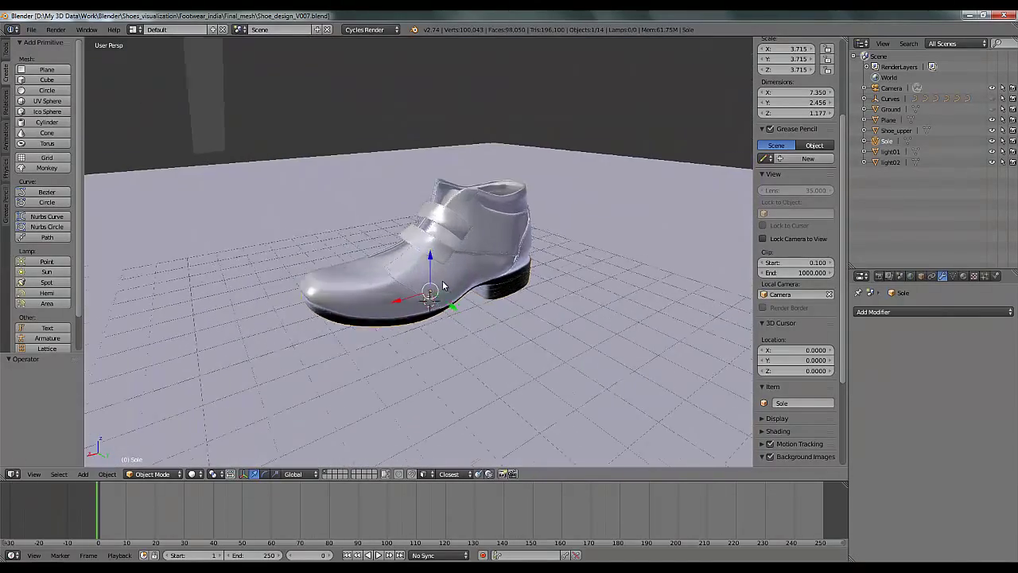
{"action": "middle_click_drag", "start_coordinate": [358, 291], "coordinate": [533, 280]}
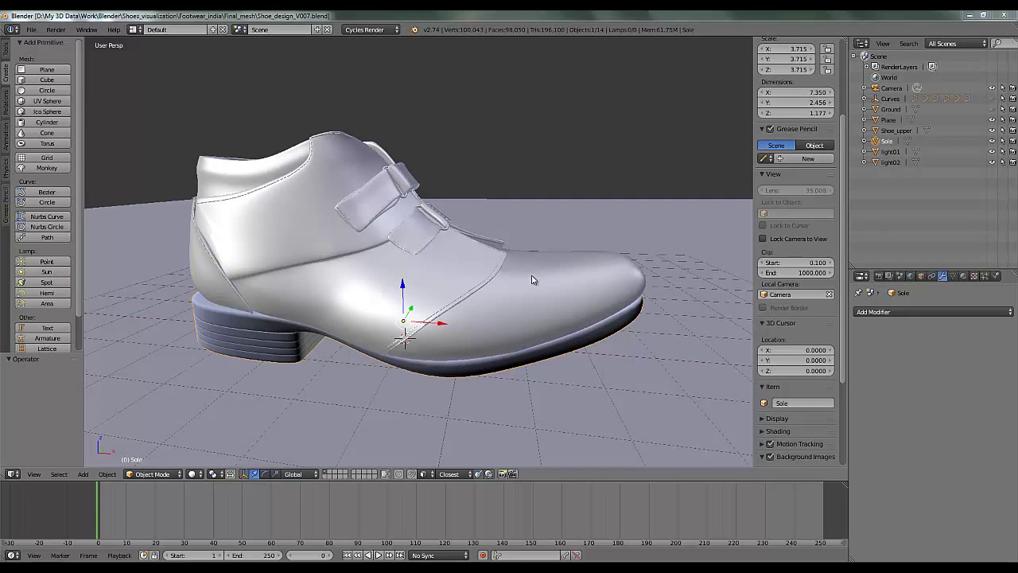
{"action": "right_click", "coordinate": [533, 280]}
{"action": "middle_click_drag", "start_coordinate": [627, 277], "coordinate": [541, 303]}
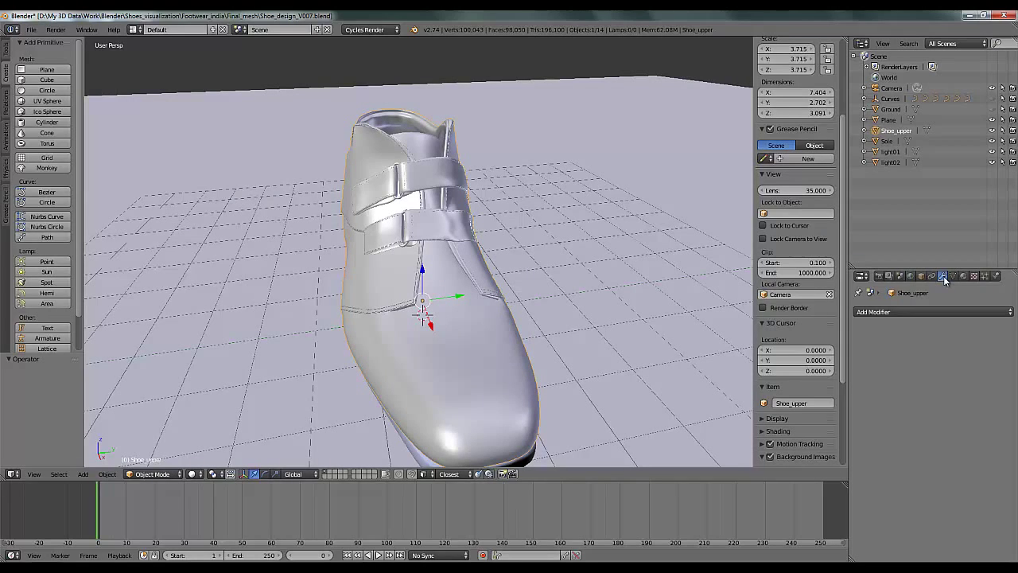
Step: Add a Wireframe modifier (thickness 0.0200) to Shoe_upper and inspect the resulting lattice
{"action": "left_click", "coordinate": [896, 311]}
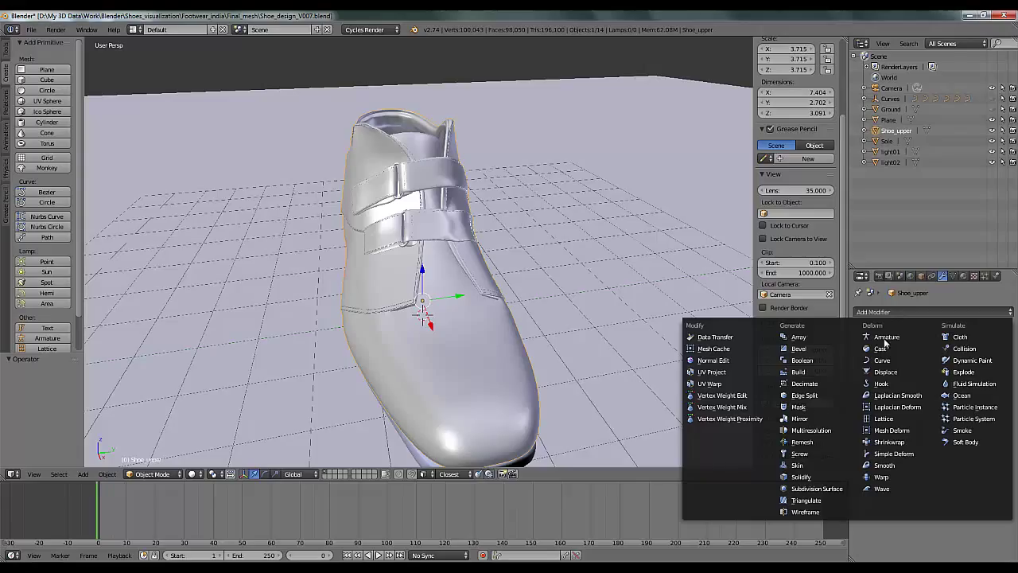
{"action": "left_click", "coordinate": [800, 512]}
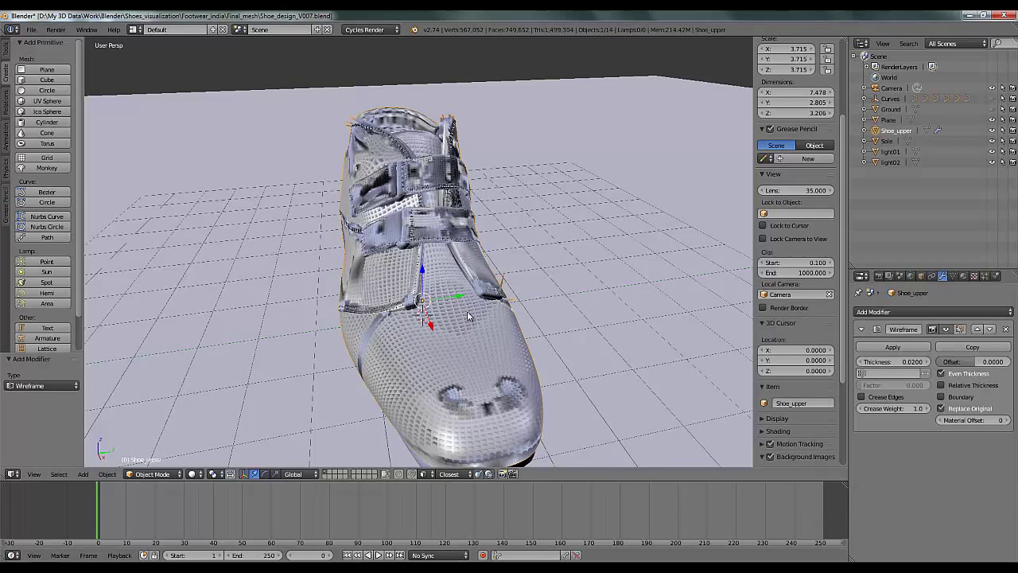
{"action": "middle_click_drag", "start_coordinate": [523, 289], "coordinate": [500, 305]}
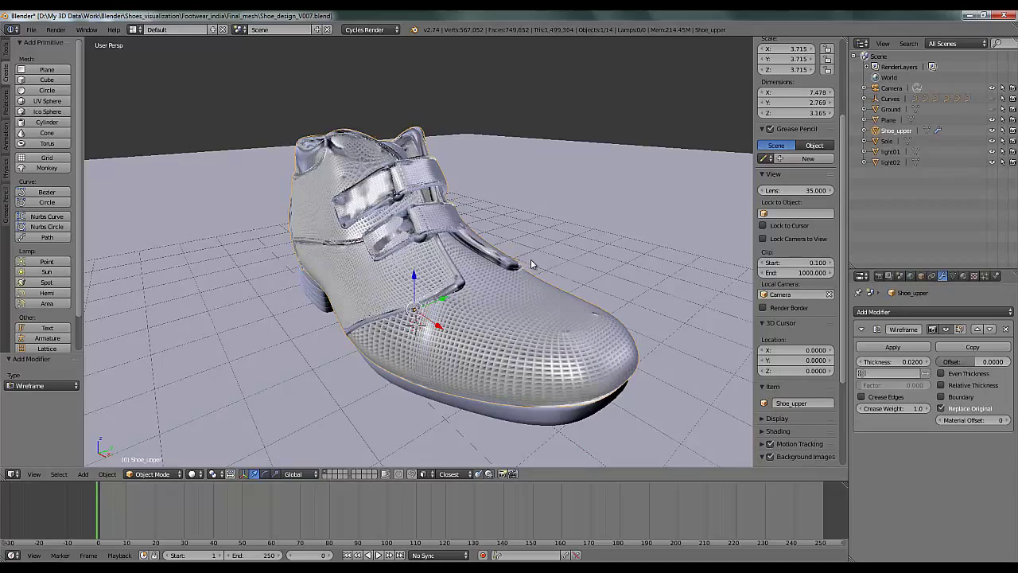
{"action": "middle_click_drag", "start_coordinate": [530, 262], "coordinate": [509, 270]}
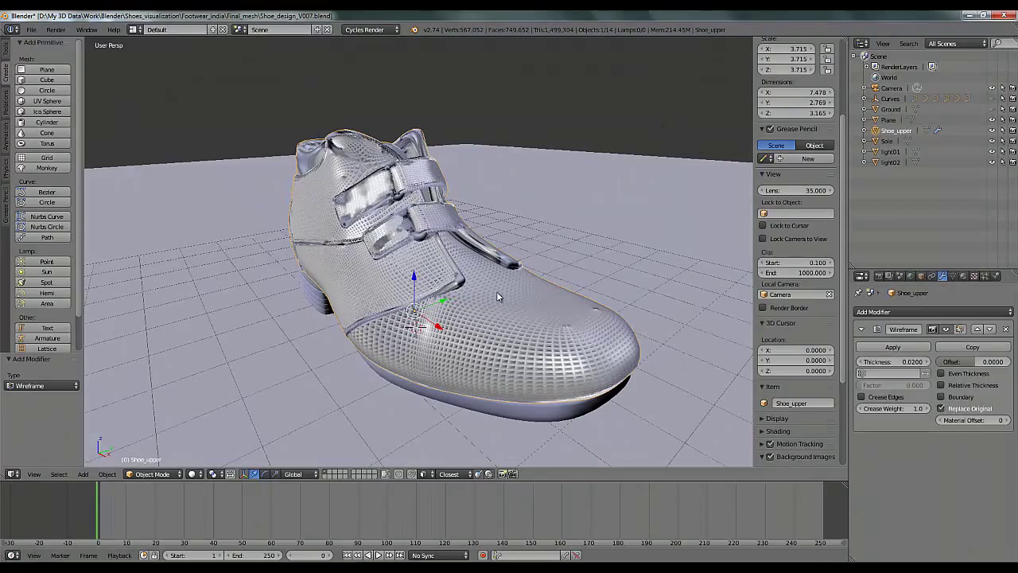
{"action": "mouse_move", "coordinate": [493, 328]}
{"action": "middle_mouse_down"}
{"action": "mouse_move", "coordinate": [488, 342]}
{"action": "mouse_move", "coordinate": [495, 326]}
{"action": "middle_mouse_up"}
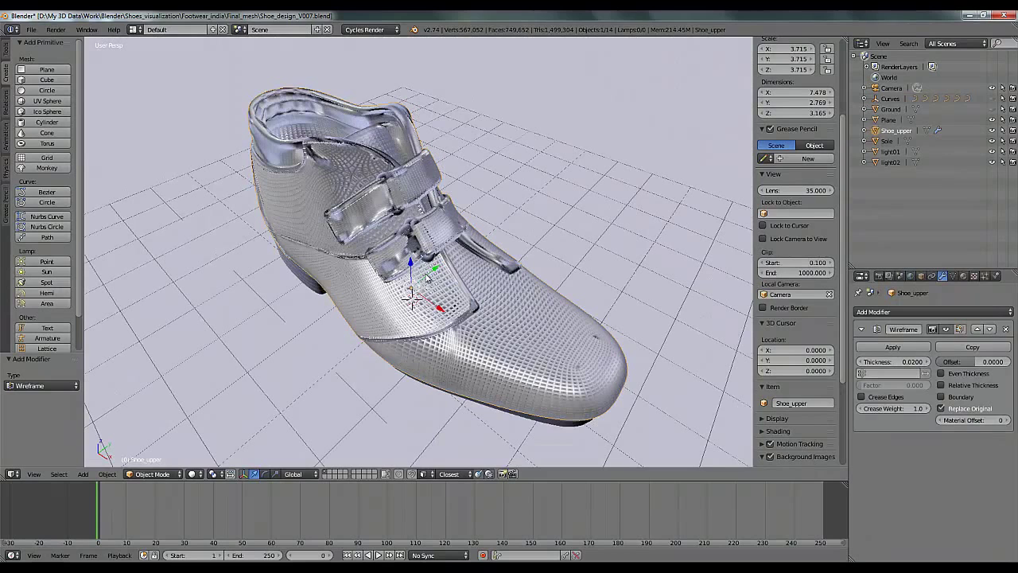
{"action": "middle_click_drag", "start_coordinate": [443, 260], "coordinate": [450, 232]}
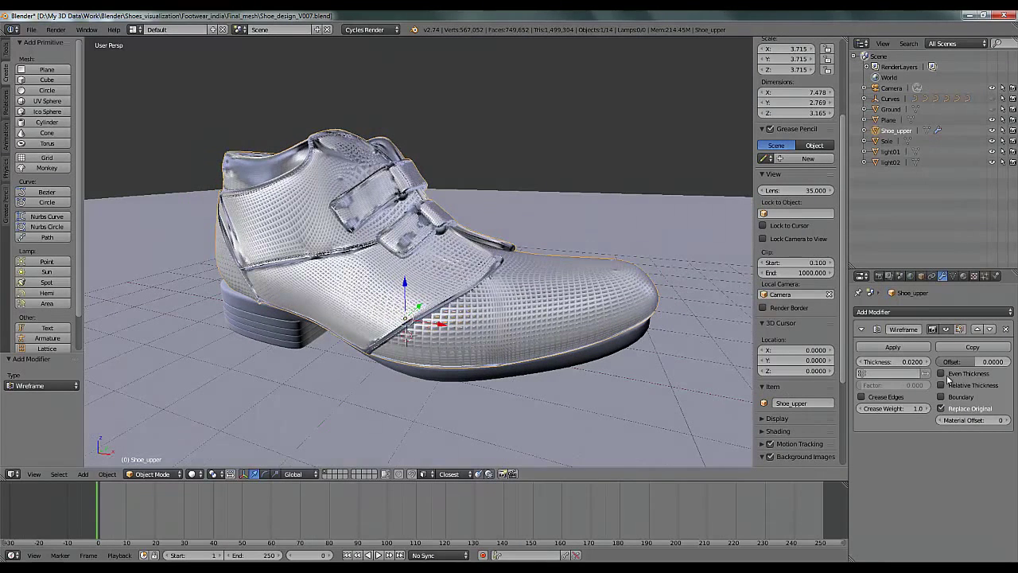
Step: Set the upper's Wireframe thickness to 0.004, check the finer lattice, and select the sole
{"action": "left_click", "coordinate": [908, 362]}
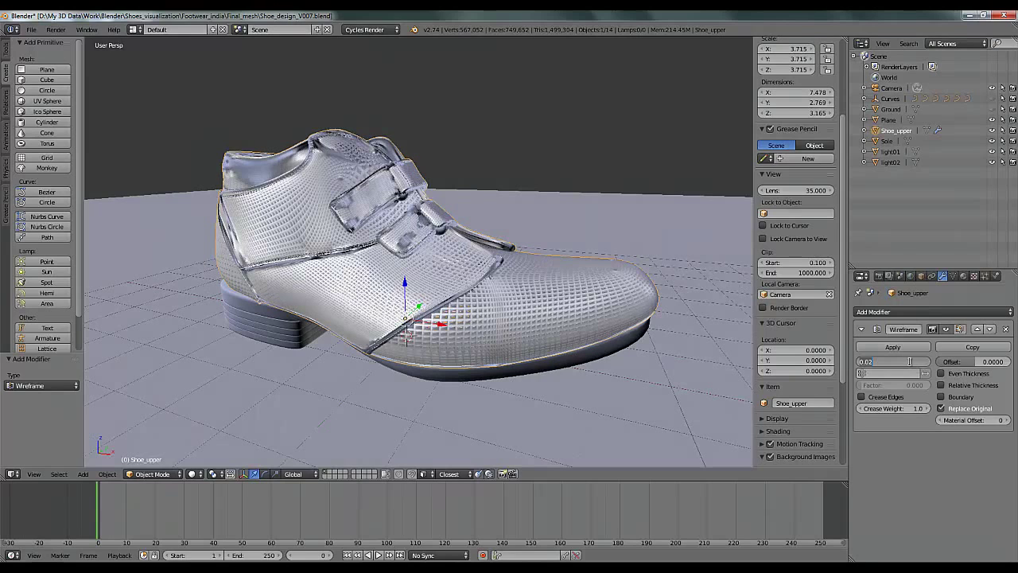
{"action": "key", "text": "BackSpace"}
{"action": "key", "text": "Return"}
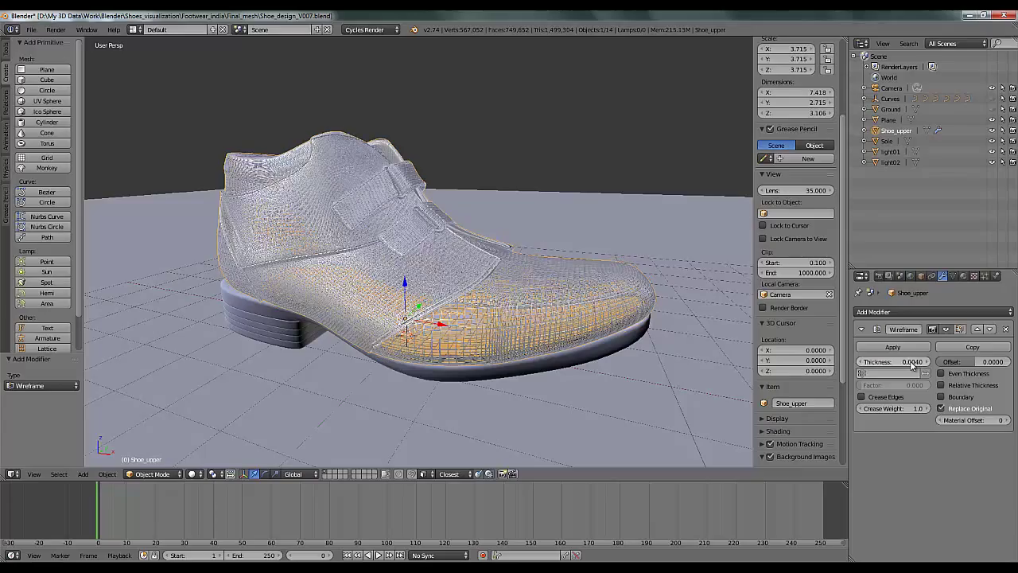
{"action": "middle_click_drag", "start_coordinate": [557, 277], "coordinate": [546, 253]}
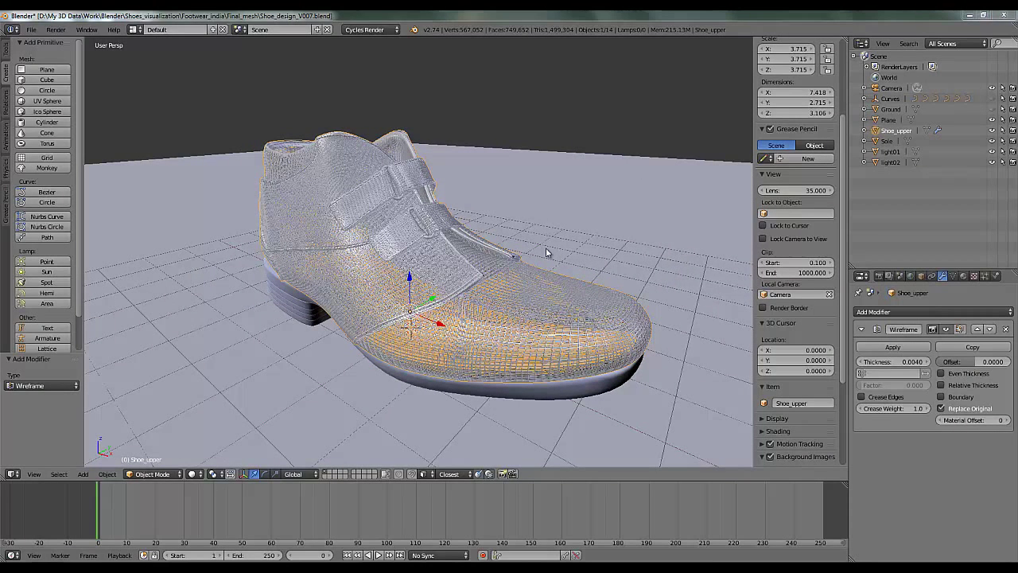
{"action": "right_click", "coordinate": [514, 394]}
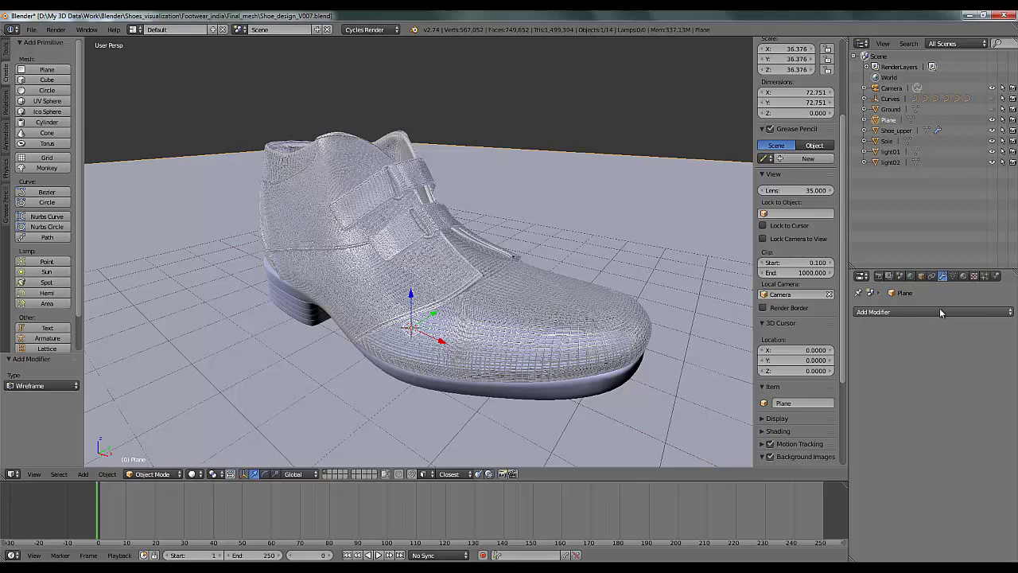
Step: Give the Sole a Wireframe modifier with Even Thickness off and thickness 0.005
{"action": "right_click", "coordinate": [472, 406]}
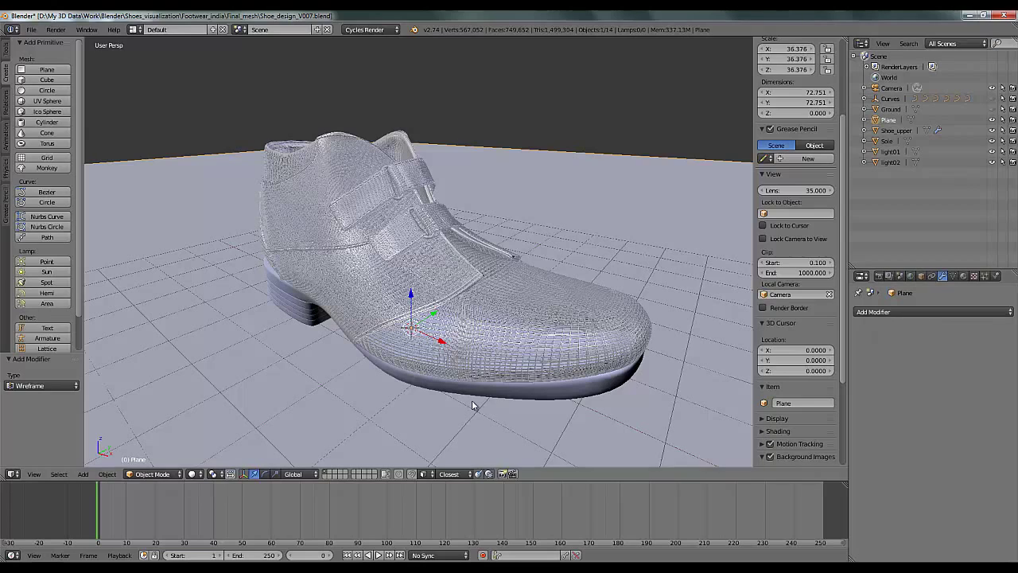
{"action": "right_click", "coordinate": [529, 393]}
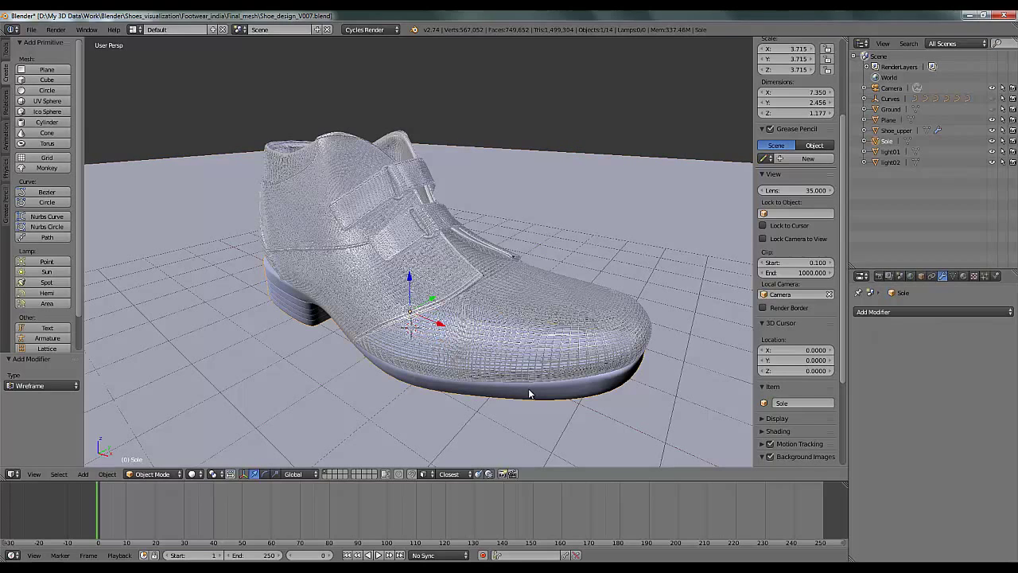
{"action": "left_click", "coordinate": [889, 312]}
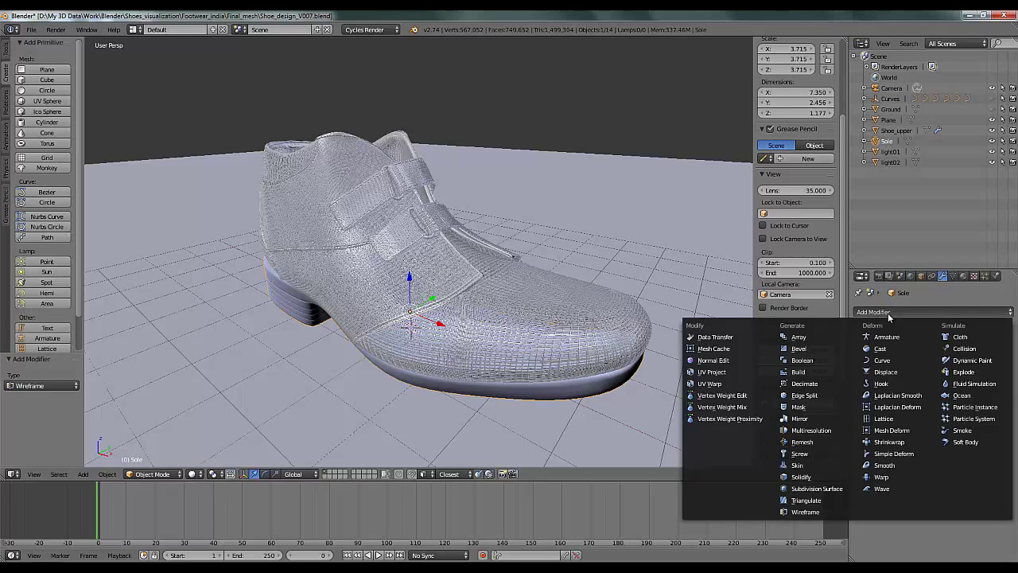
{"action": "left_click", "coordinate": [811, 513]}
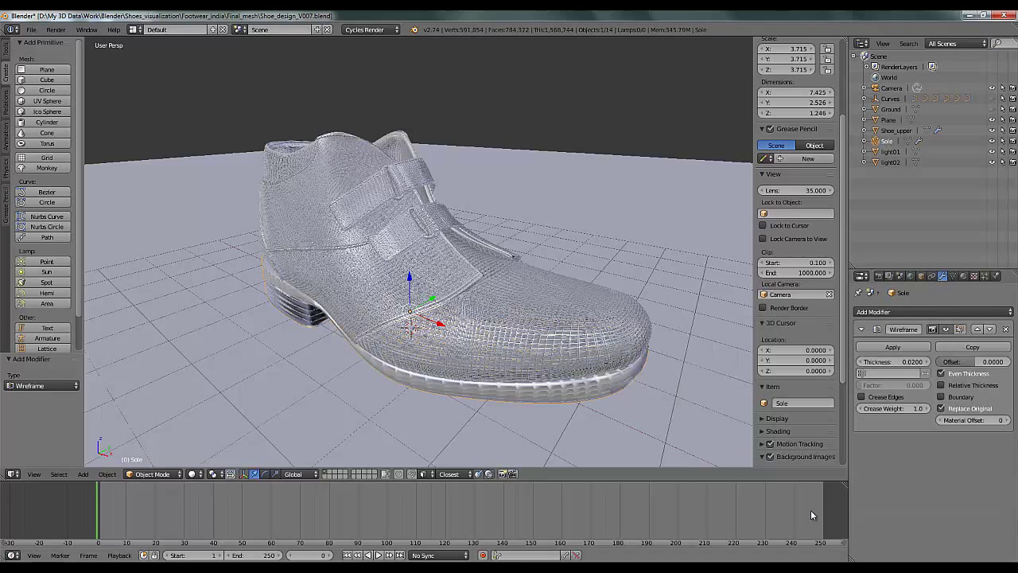
{"action": "left_click", "coordinate": [941, 374]}
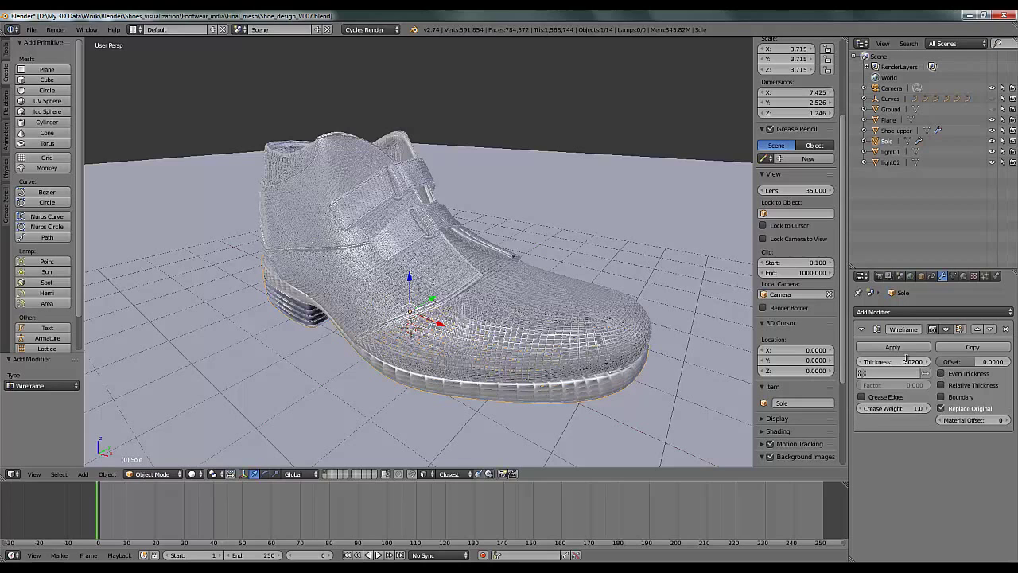
{"action": "left_click", "coordinate": [906, 360]}
{"action": "key", "text": "BackSpace"}
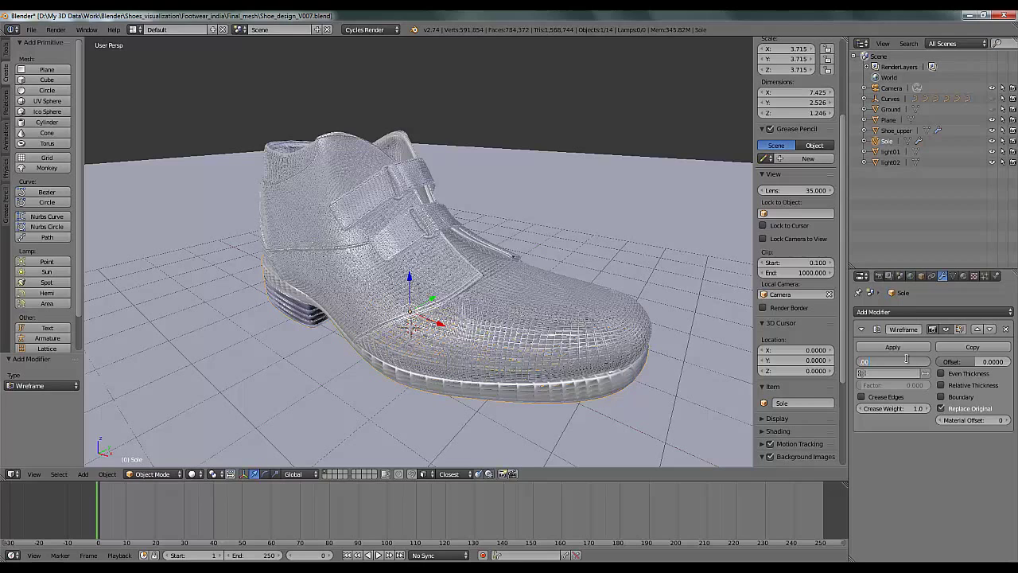
{"action": "key", "text": "Return"}
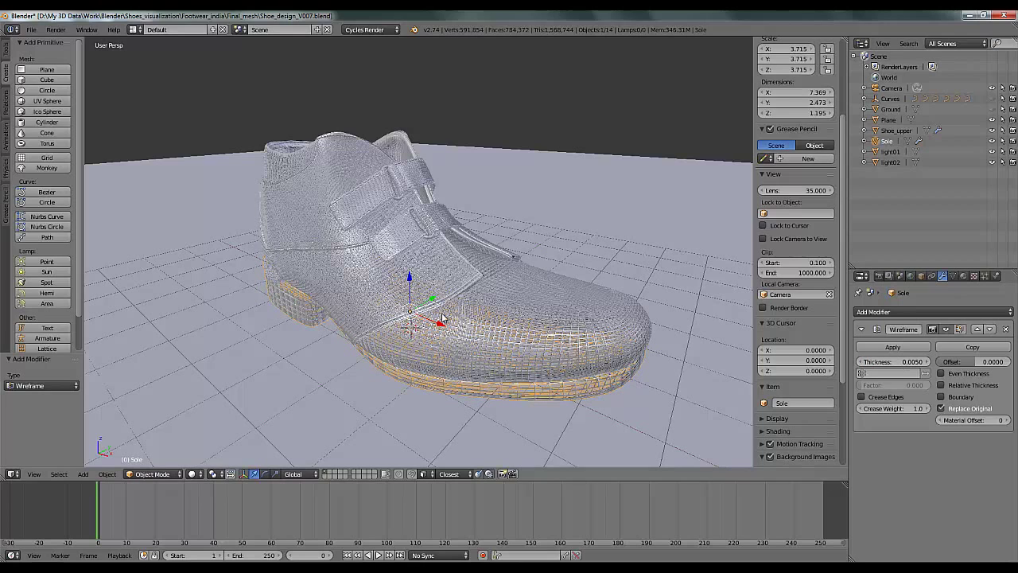
{"action": "middle_click_drag", "start_coordinate": [545, 257], "coordinate": [454, 232]}
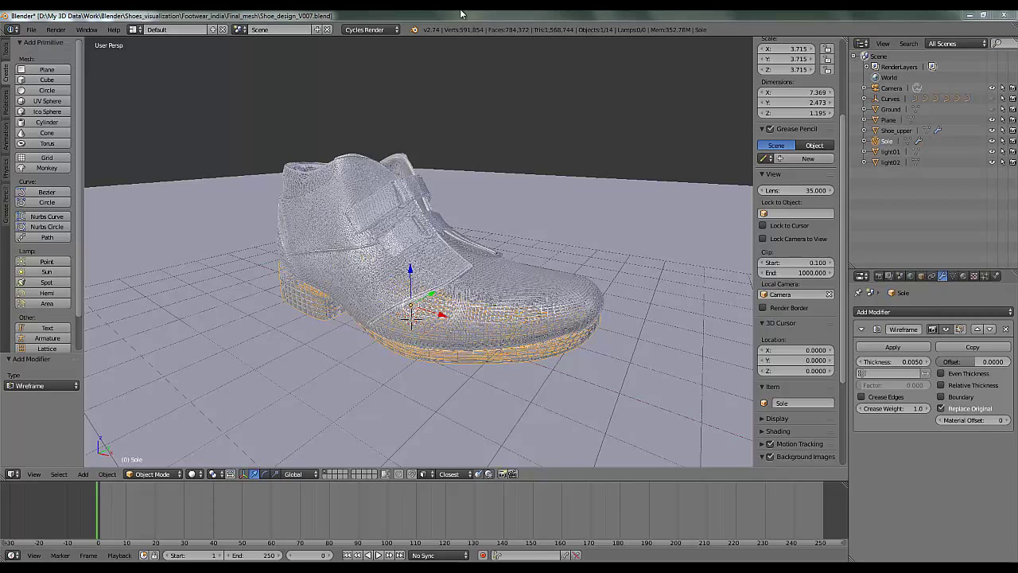
Step: Preview the camera framing, then zoom out and select the light02 lamp plane
{"action": "key", "text": "KP_0"}
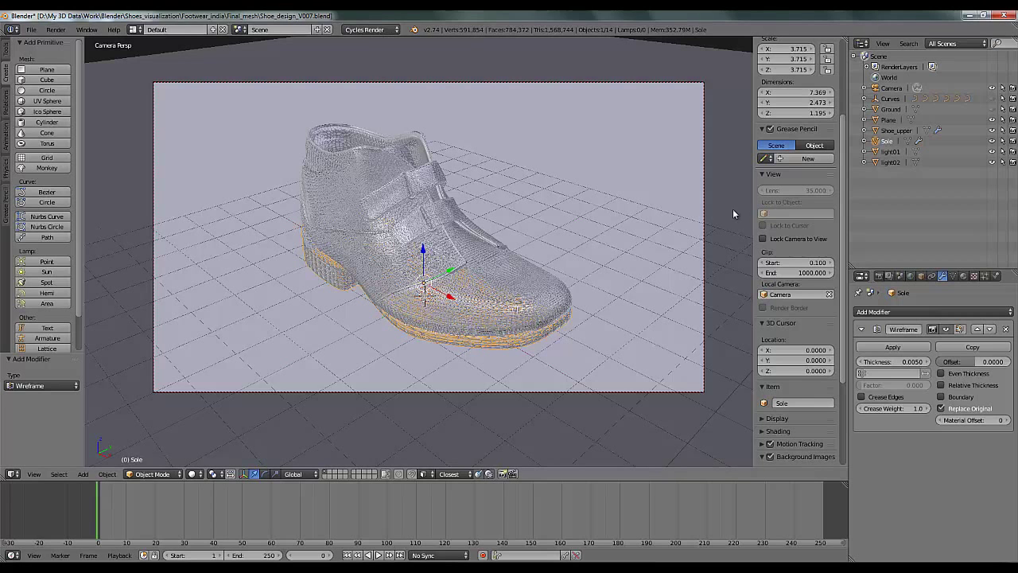
{"action": "key", "text": "KP_0"}
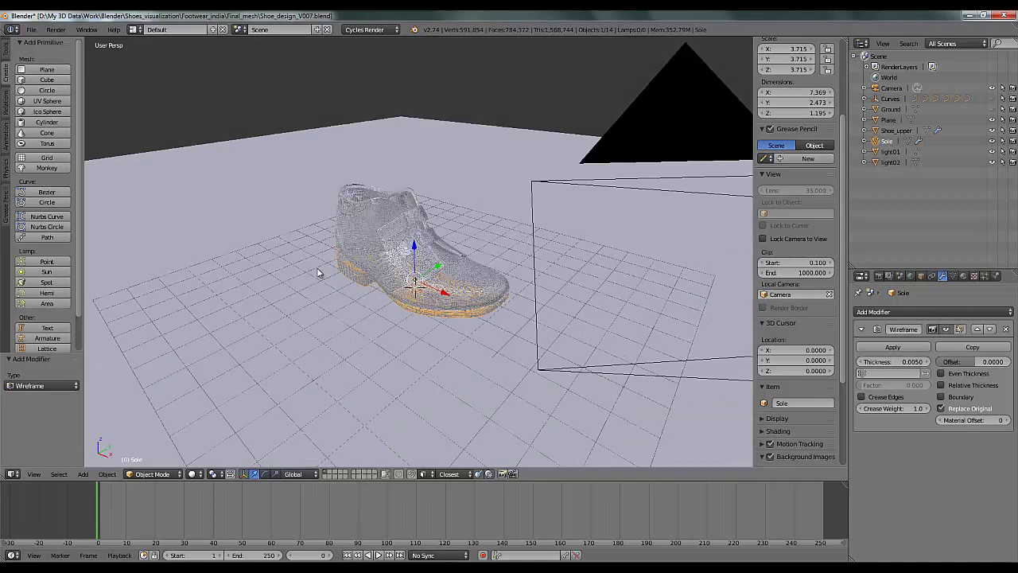
{"action": "scroll", "coordinate": [318, 273], "scroll_direction": "down", "scroll_amount": 8}
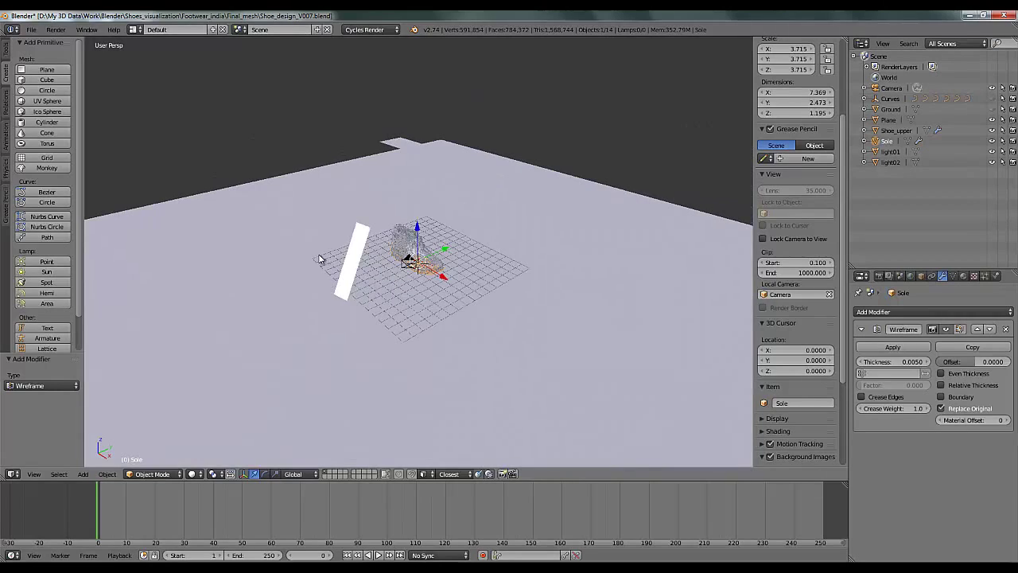
{"action": "right_click", "coordinate": [358, 249]}
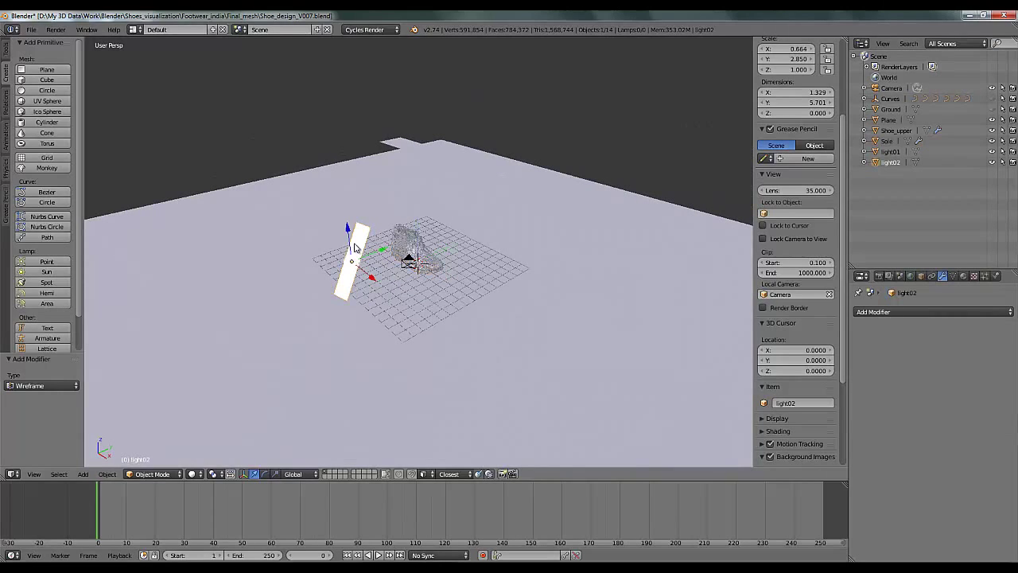
Step: Show light02's emission material settings, then select the light01 lamp plane
{"action": "left_click", "coordinate": [964, 276]}
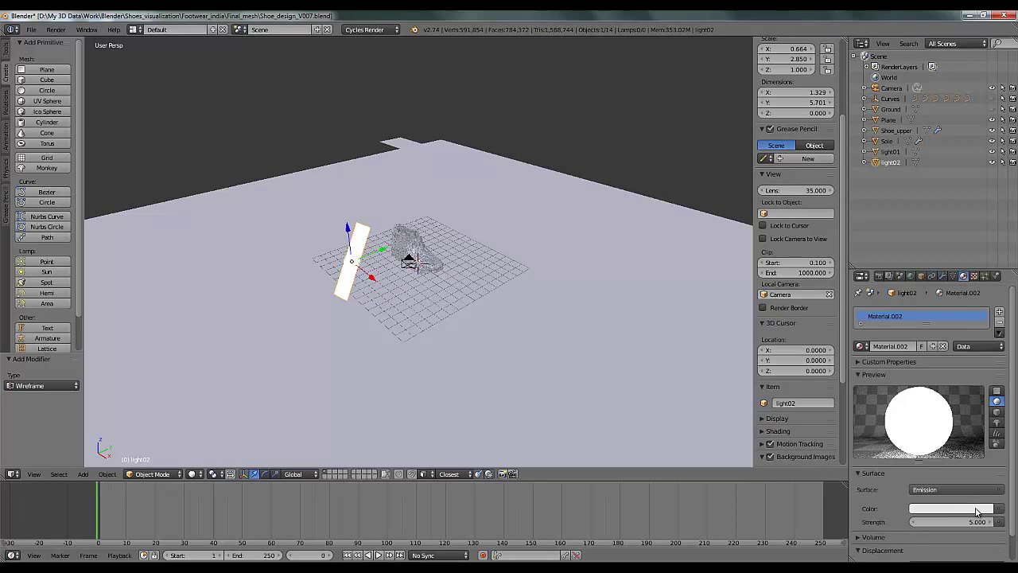
{"action": "right_click", "coordinate": [419, 151]}
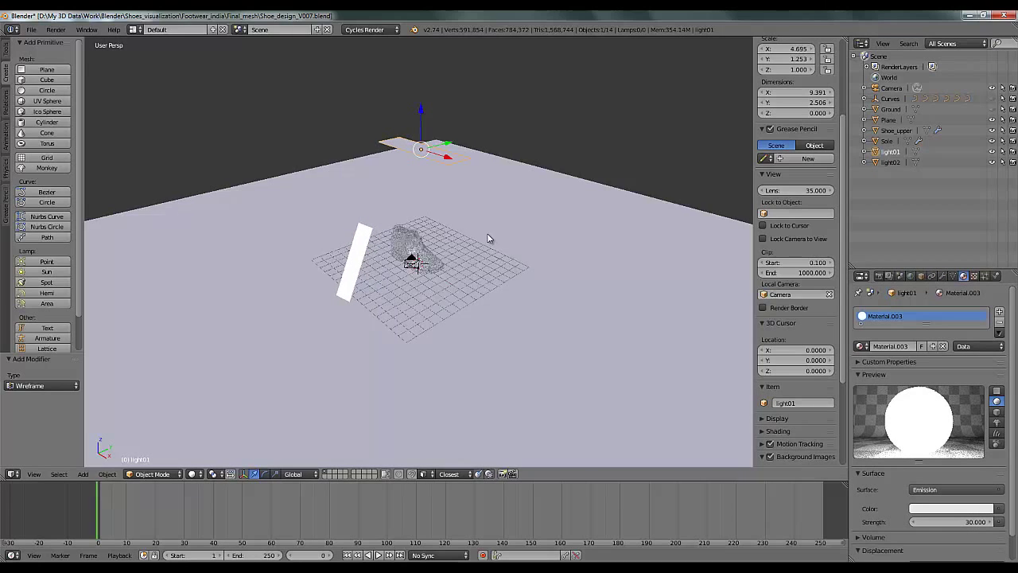
{"action": "middle_click_drag", "start_coordinate": [478, 232], "coordinate": [459, 188]}
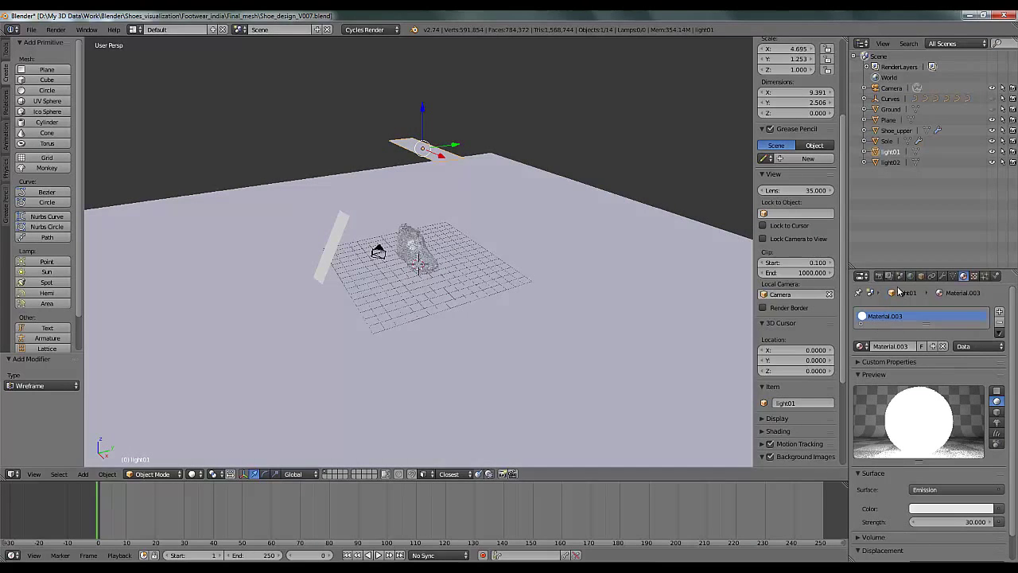
Step: Replace light01's material with a new Emission material at strength 30
{"action": "left_click", "coordinate": [1001, 324]}
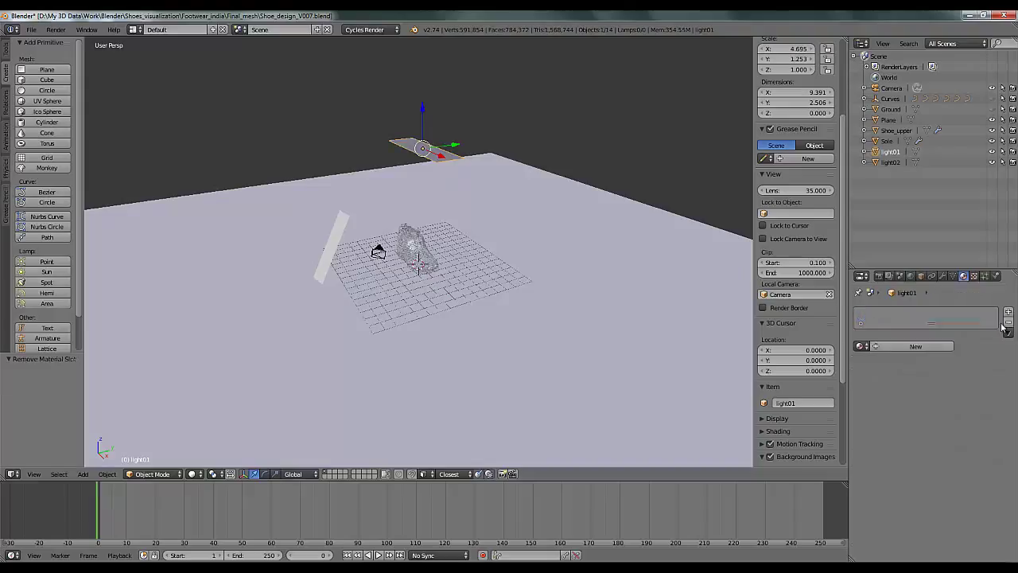
{"action": "left_click", "coordinate": [915, 346]}
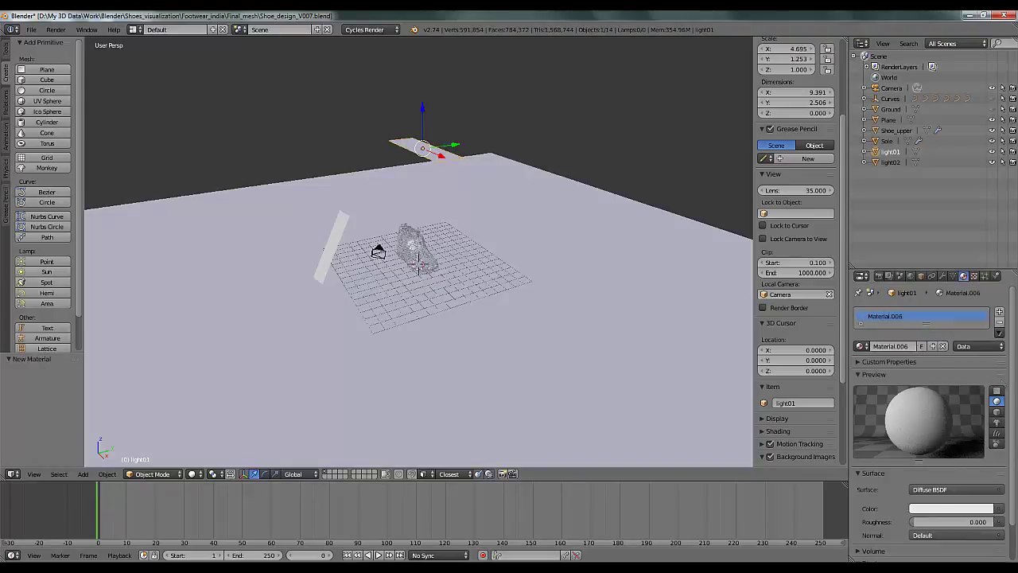
{"action": "left_click", "coordinate": [931, 491]}
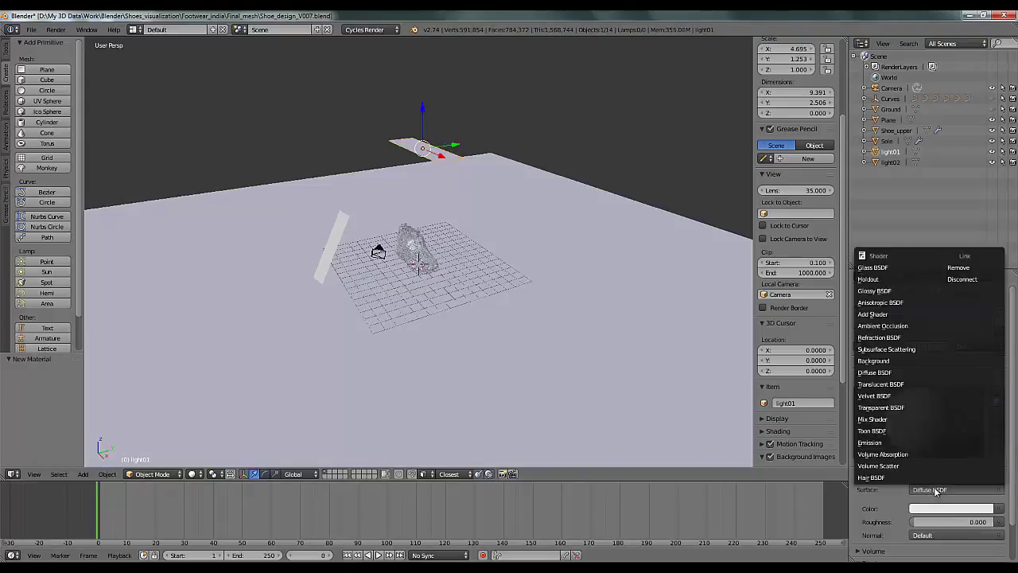
{"action": "left_click", "coordinate": [882, 442]}
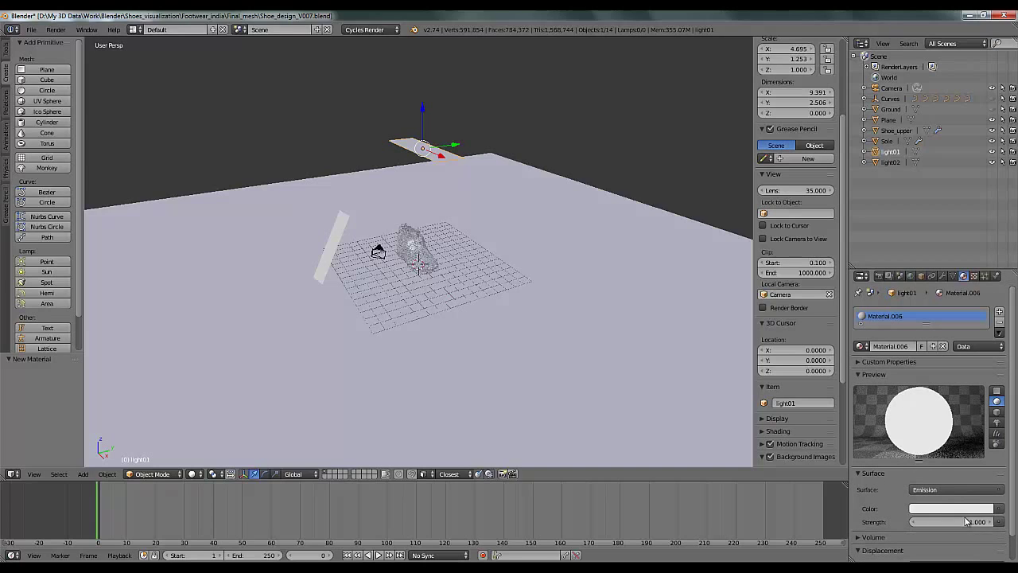
{"action": "left_click", "coordinate": [973, 523]}
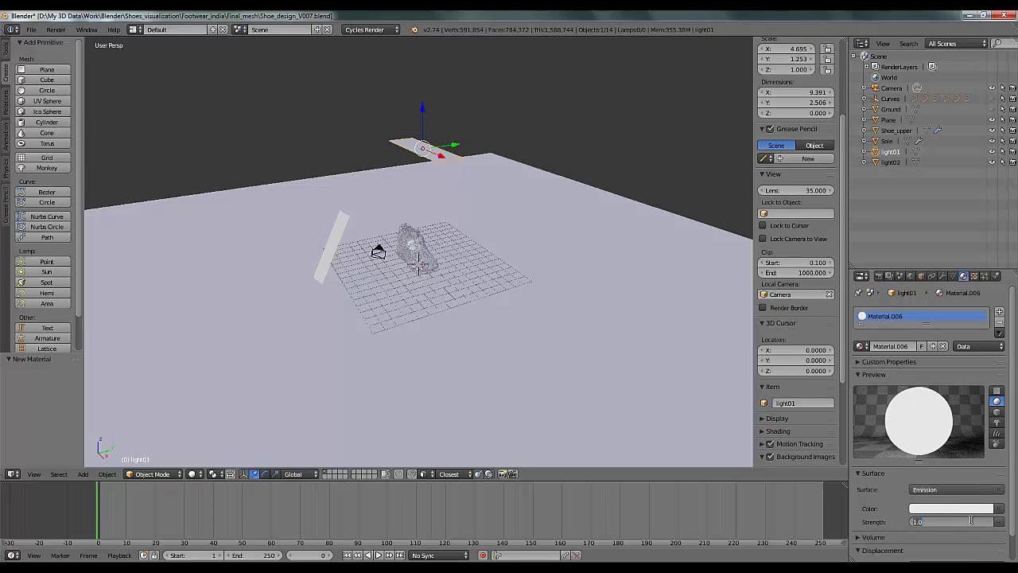
{"action": "type", "text": "30"}
{"action": "key", "text": "Return"}
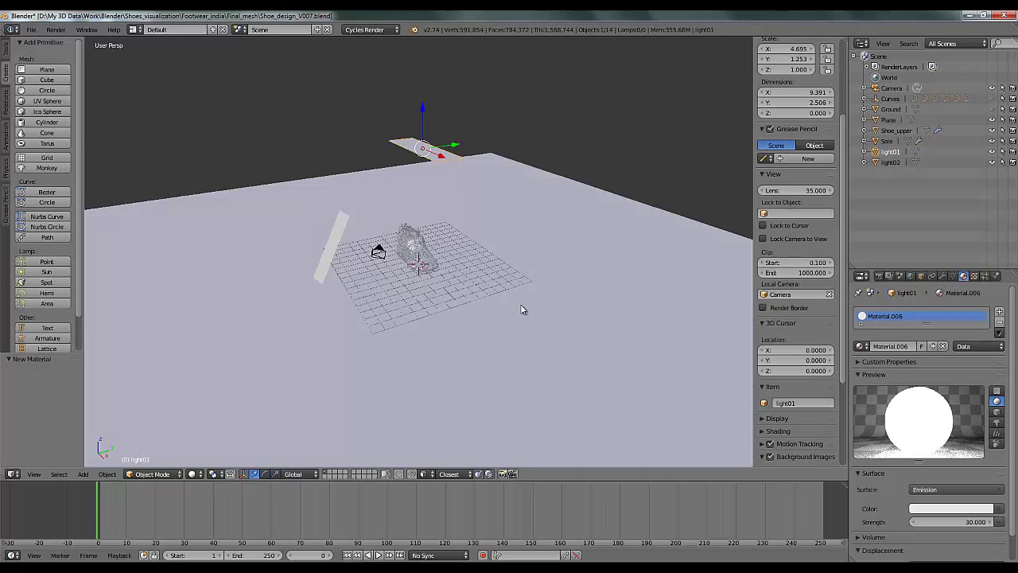
{"action": "middle_click_drag", "start_coordinate": [442, 265], "coordinate": [432, 275]}
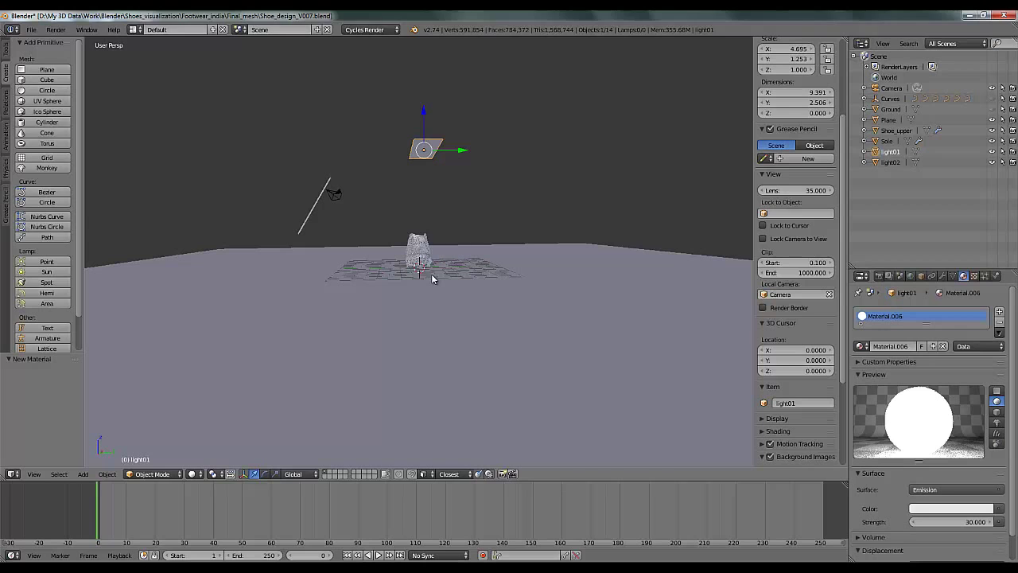
Step: Look through the scene camera and switch from Rendered to Solid shading
{"action": "key", "text": "KP_0"}
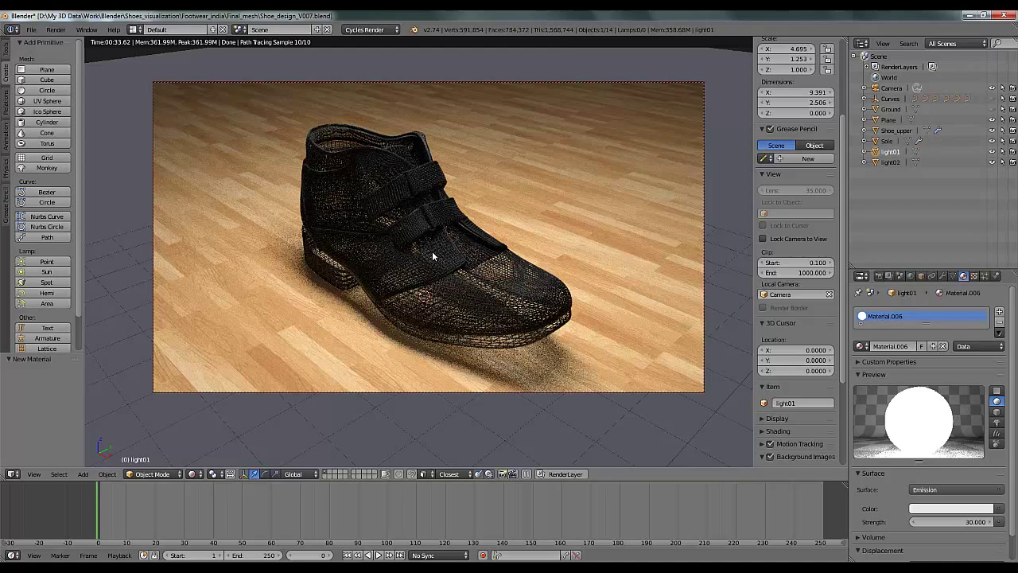
{"action": "key", "text": "shift+z"}
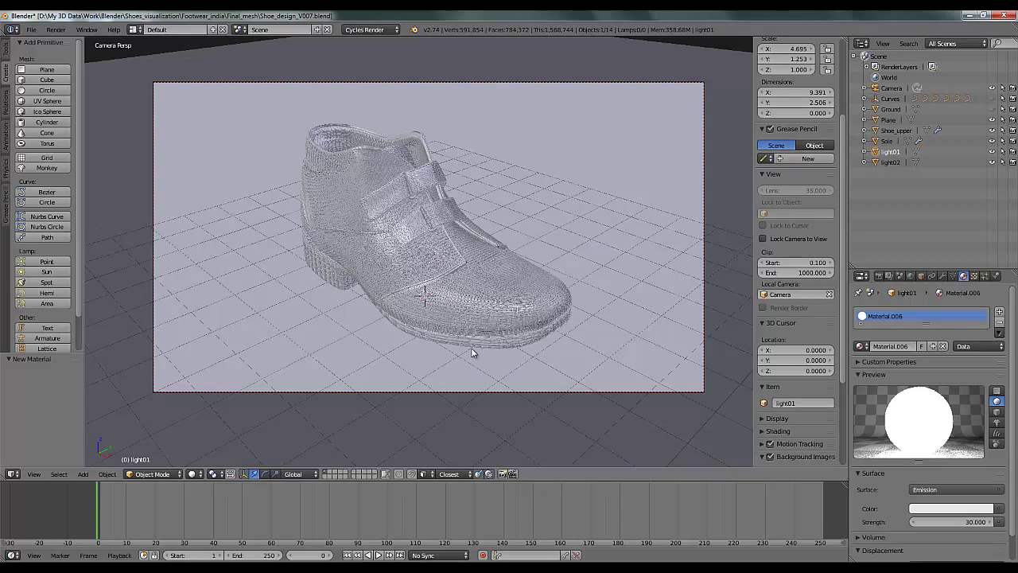
Step: Select the ground Plane and hide Shoe_upper and Sole in the Outliner
{"action": "key", "text": "KP_0"}
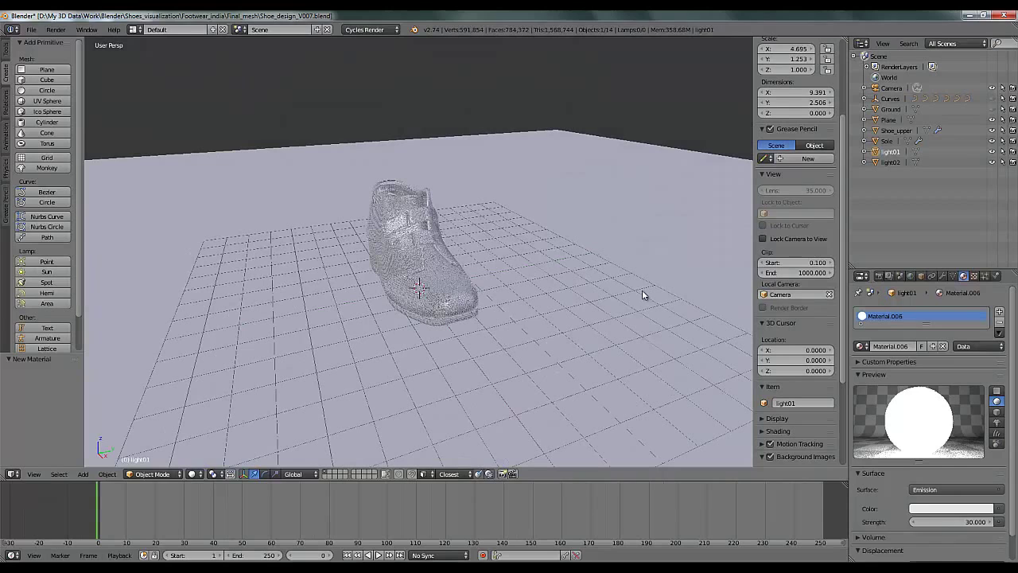
{"action": "right_click", "coordinate": [644, 291]}
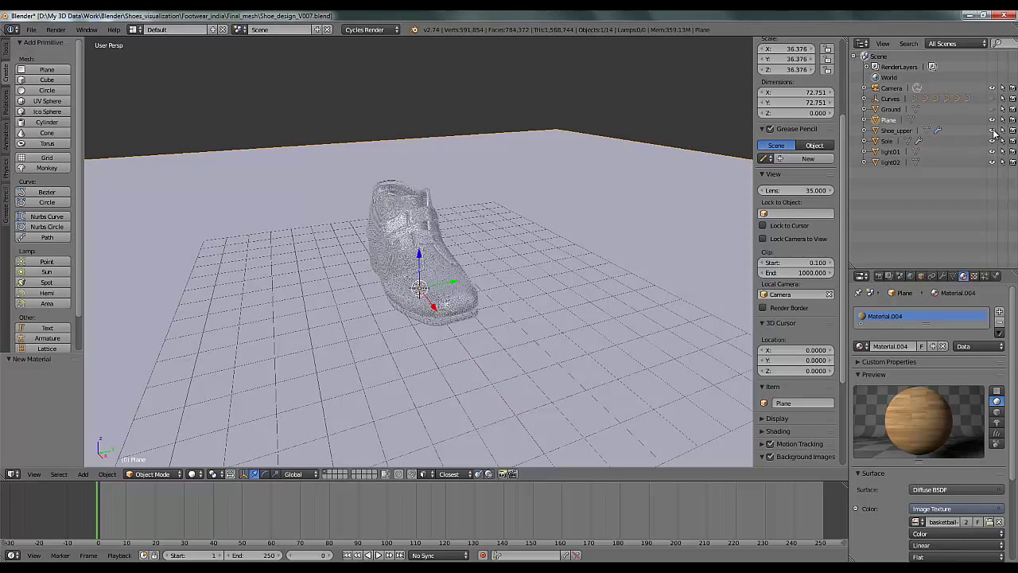
{"action": "left_click", "coordinate": [992, 130]}
{"action": "left_click", "coordinate": [992, 140]}
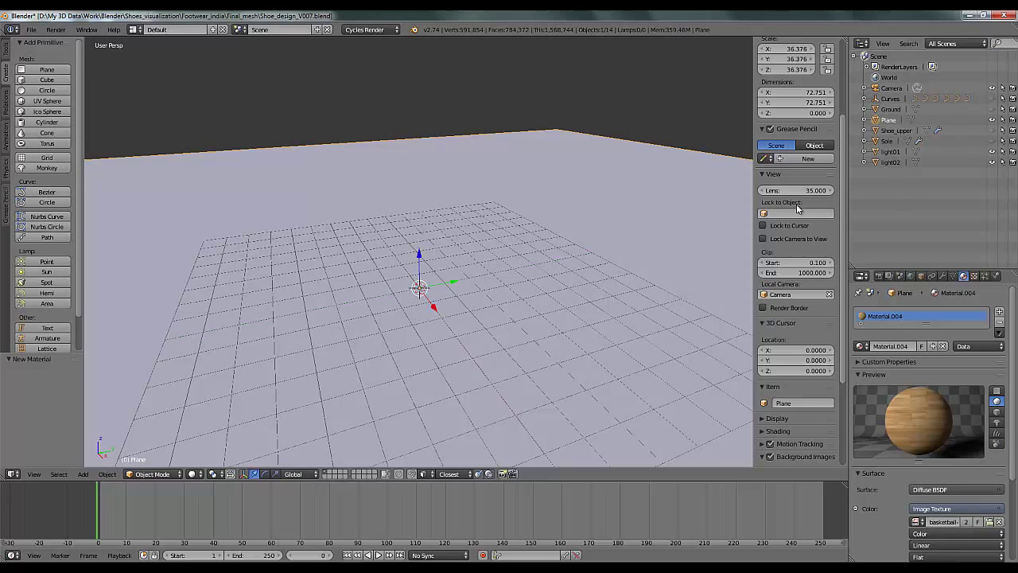
{"action": "middle_click_drag", "start_coordinate": [532, 274], "coordinate": [478, 290]}
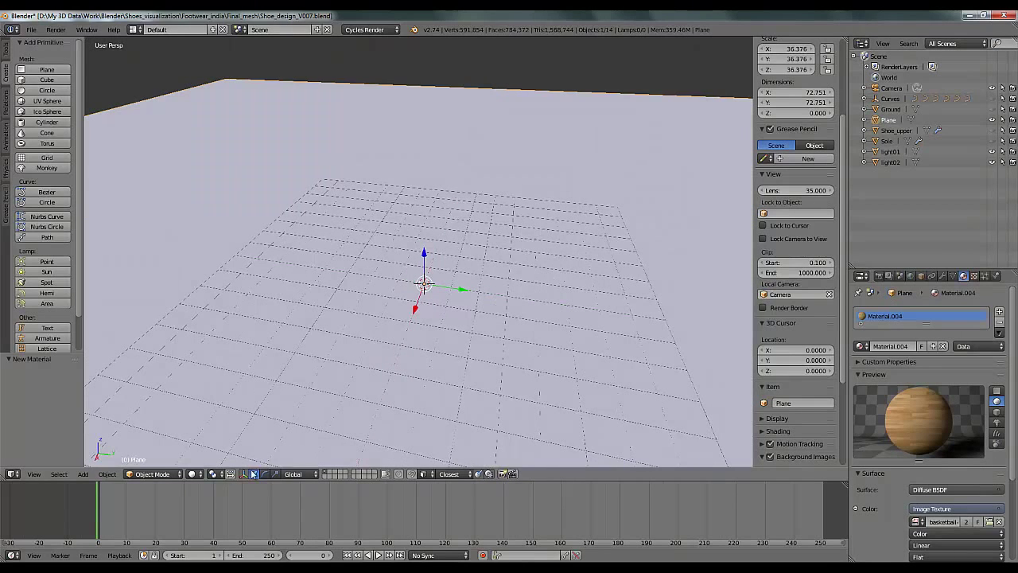
Step: Switch viewport shading to Texture to show the plane's wooden floor image
{"action": "left_click", "coordinate": [193, 475]}
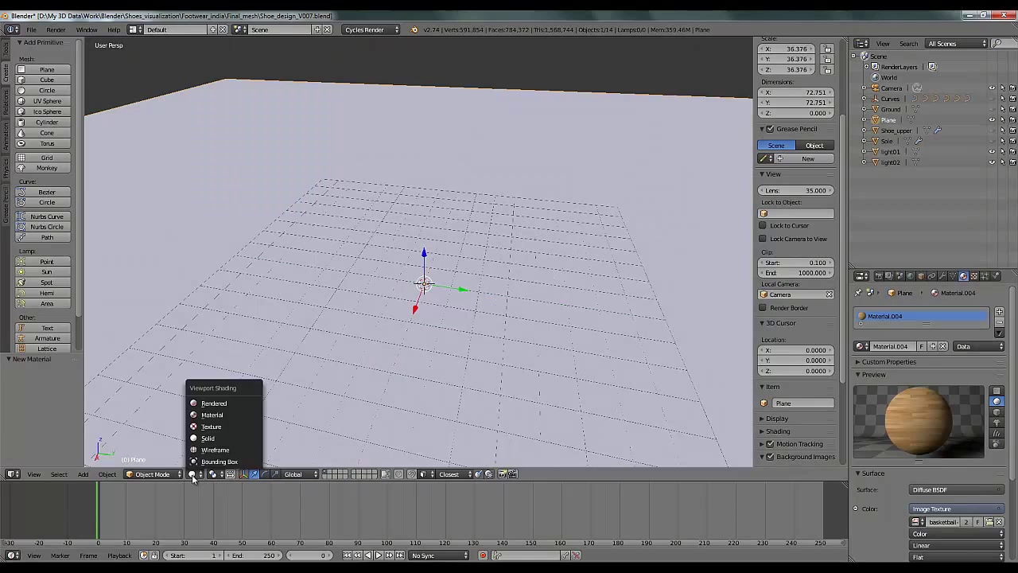
{"action": "left_click", "coordinate": [227, 427]}
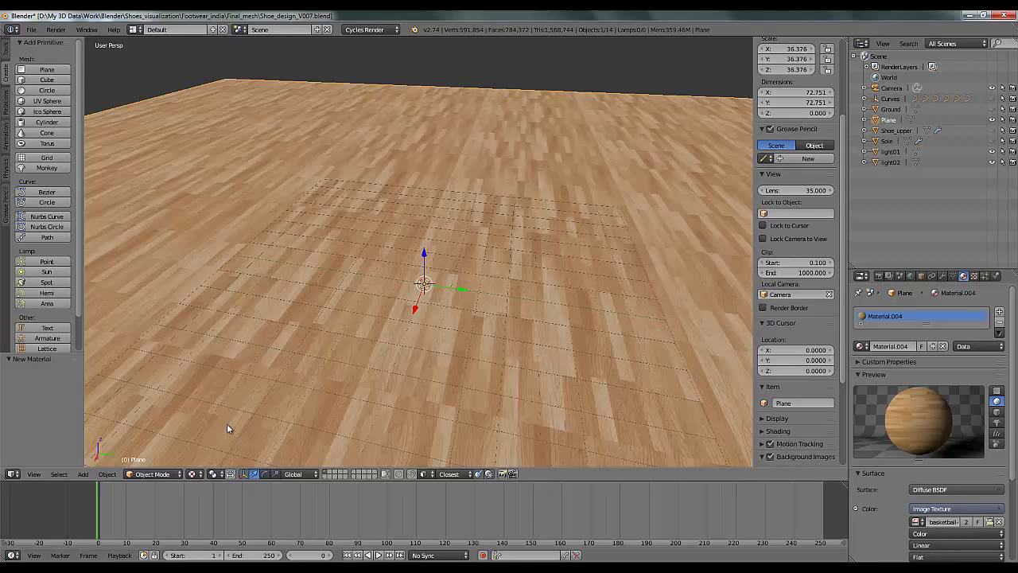
{"action": "scroll", "coordinate": [416, 231], "scroll_direction": "down", "scroll_amount": 5}
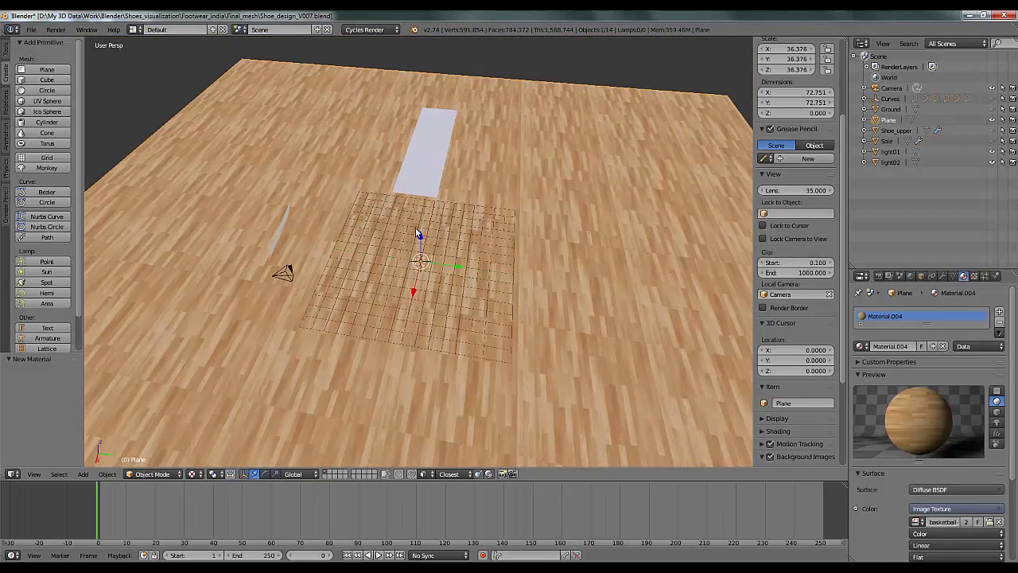
{"action": "scroll", "coordinate": [418, 234], "scroll_direction": "down", "scroll_amount": 3}
{"action": "middle_click_drag", "start_coordinate": [505, 282], "coordinate": [518, 262]}
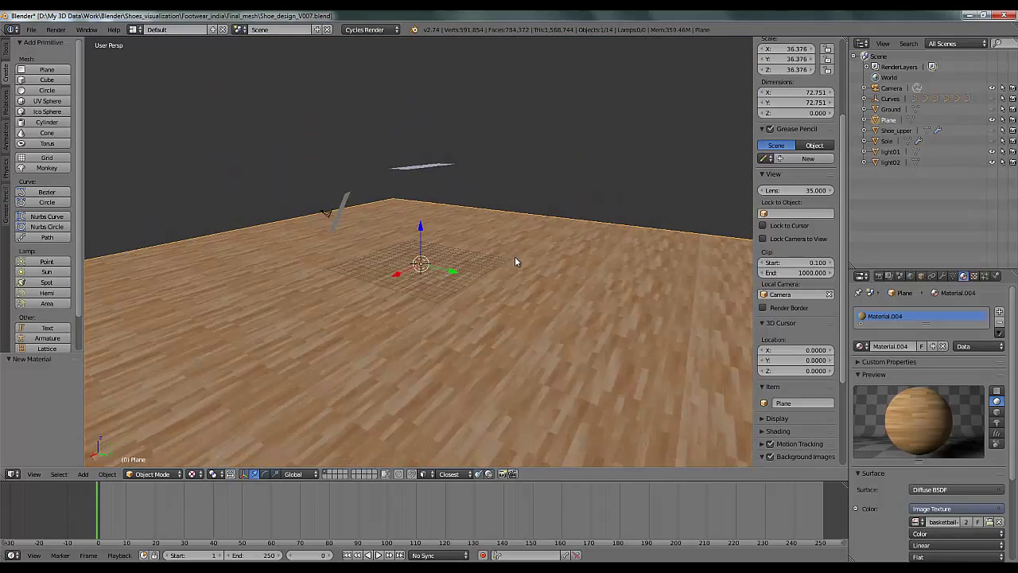
{"action": "left_click", "coordinate": [14, 555]}
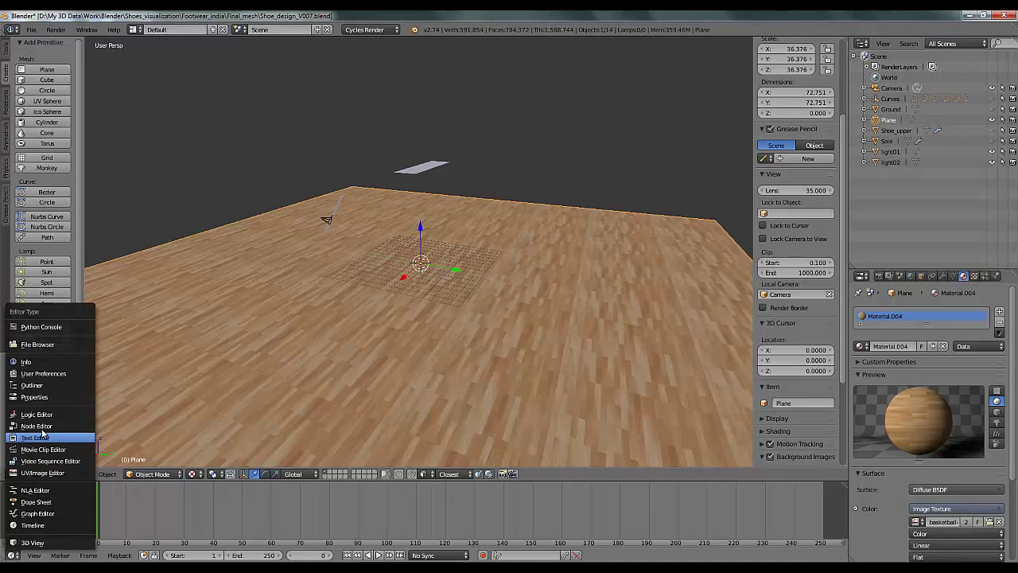
{"action": "left_click", "coordinate": [40, 427]}
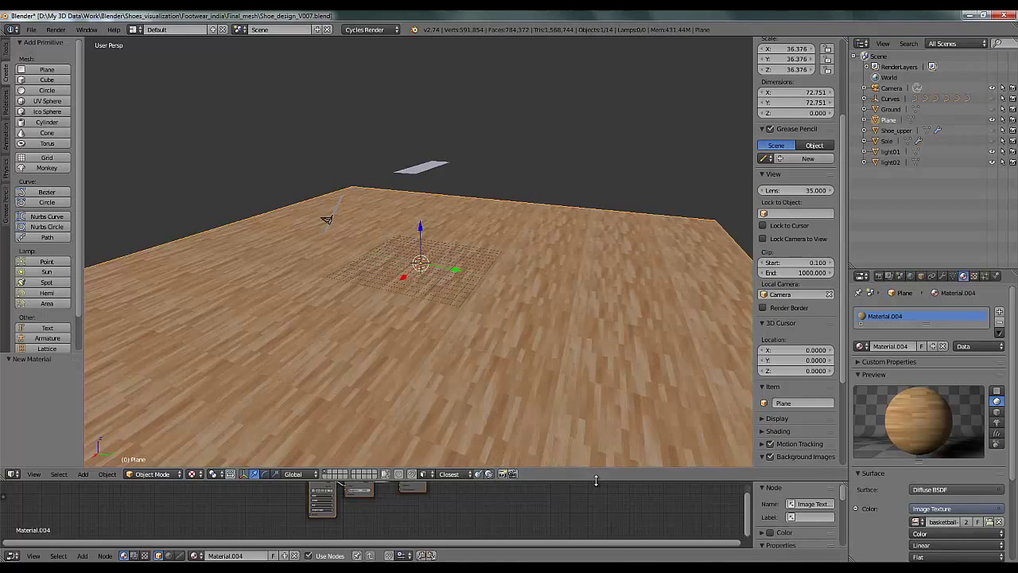
{"action": "left_click_drag", "start_coordinate": [595, 480], "coordinate": [596, 342]}
{"action": "scroll", "coordinate": [423, 436], "scroll_direction": "up", "scroll_amount": 4}
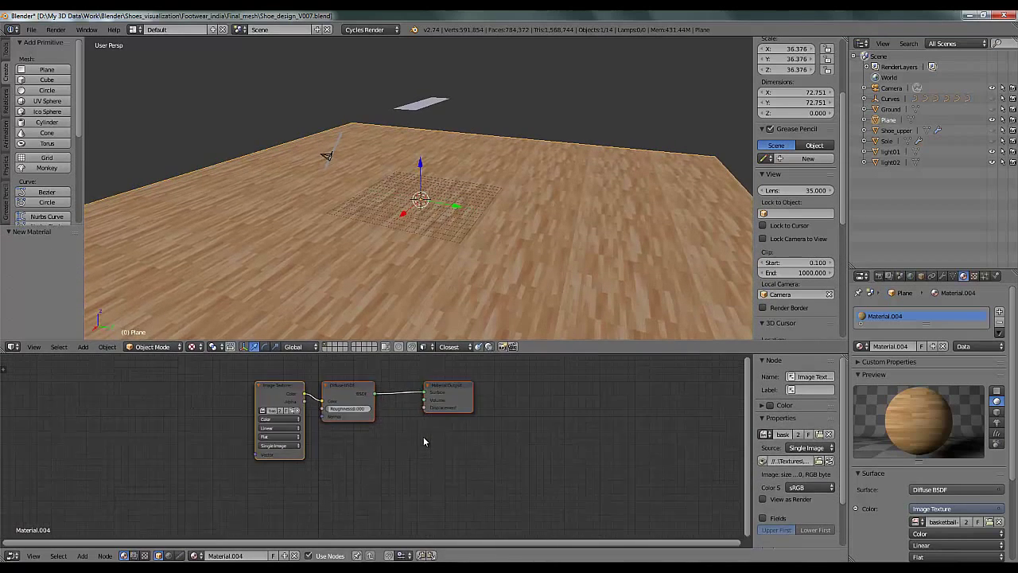
{"action": "scroll", "coordinate": [424, 442], "scroll_direction": "up", "scroll_amount": 1}
{"action": "middle_click_drag", "start_coordinate": [470, 443], "coordinate": [470, 477]}
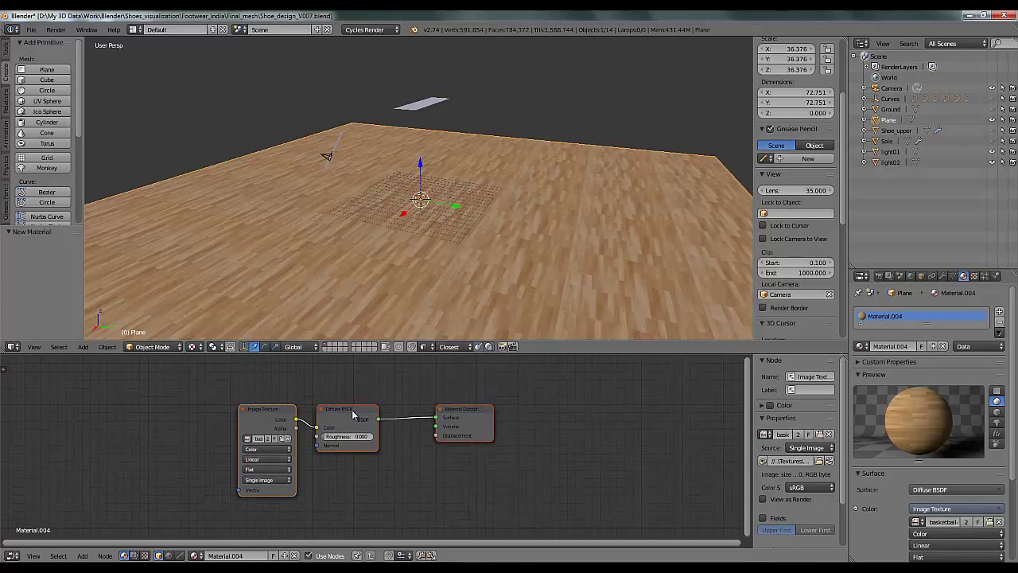
{"action": "left_click", "coordinate": [275, 415]}
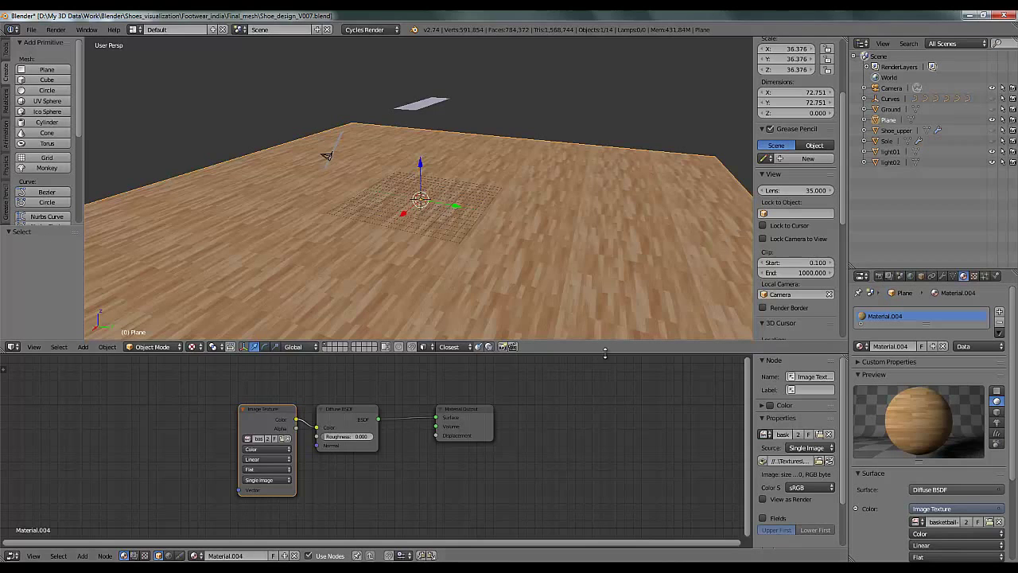
{"action": "left_click_drag", "start_coordinate": [604, 355], "coordinate": [605, 429]}
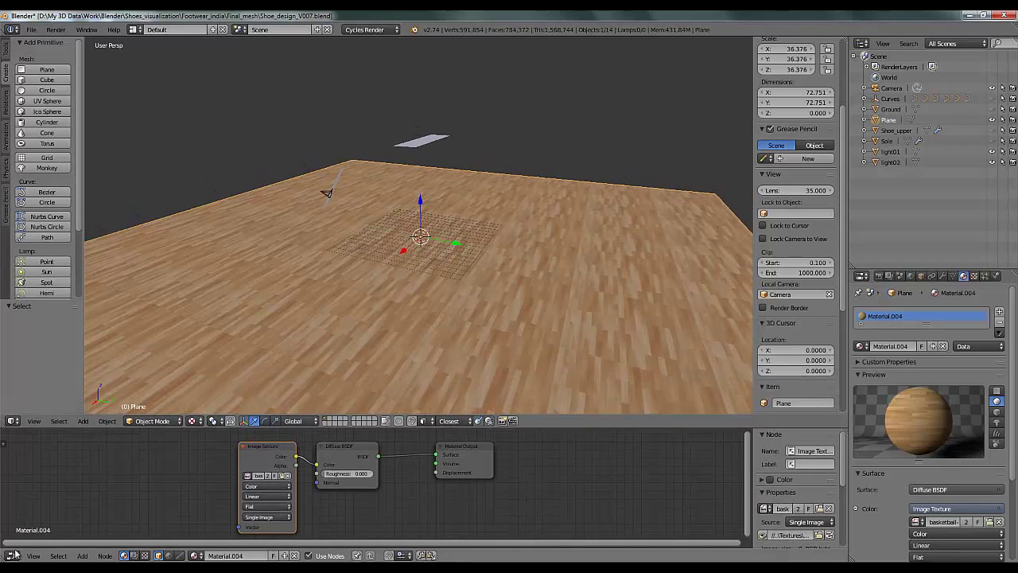
{"action": "left_click", "coordinate": [12, 555]}
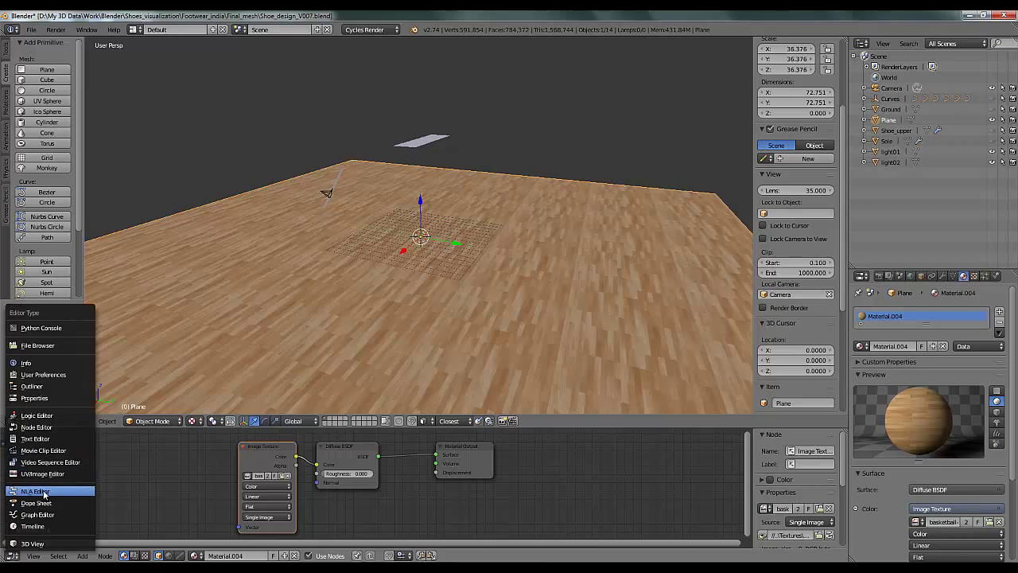
{"action": "left_click", "coordinate": [36, 526]}
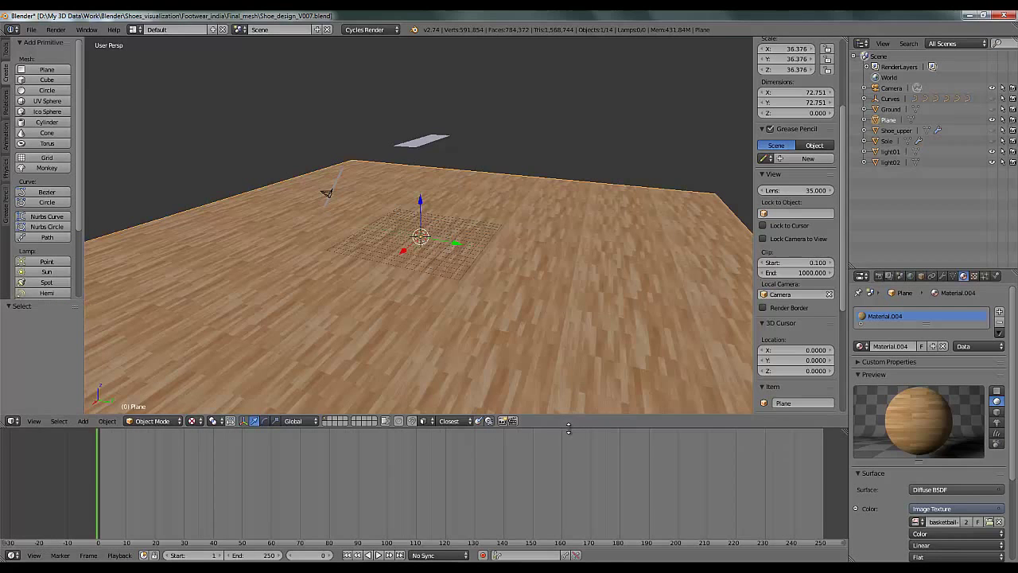
Step: Switch the 3D viewport from texture shading to Solid shading
{"action": "left_click_drag", "start_coordinate": [570, 430], "coordinate": [569, 464]}
{"action": "left_click", "coordinate": [194, 463]}
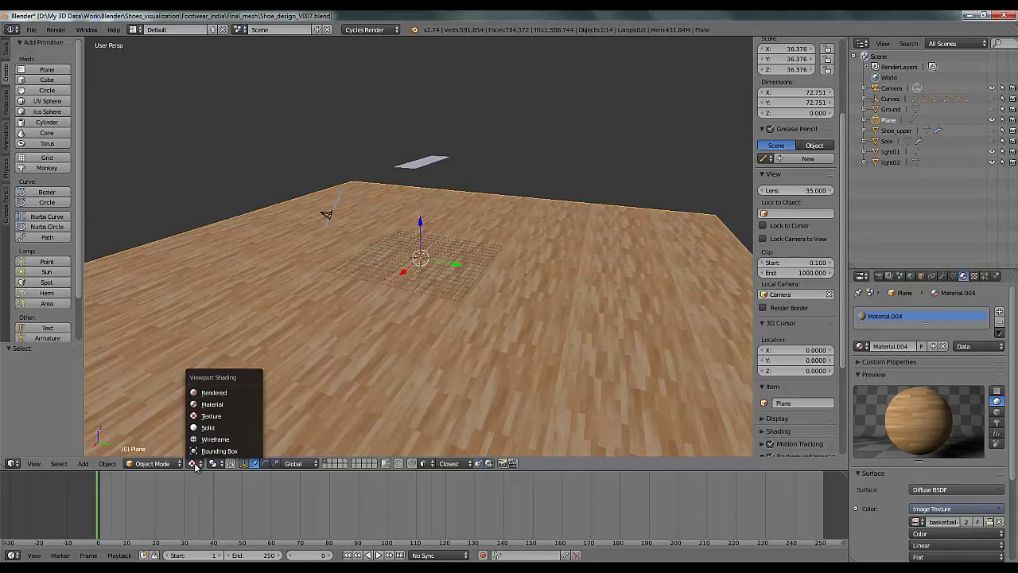
{"action": "left_click", "coordinate": [207, 427]}
Step: Unhide Shoe_upper in the Outliner and look through the scene camera
{"action": "middle_click_drag", "start_coordinate": [556, 257], "coordinate": [570, 280]}
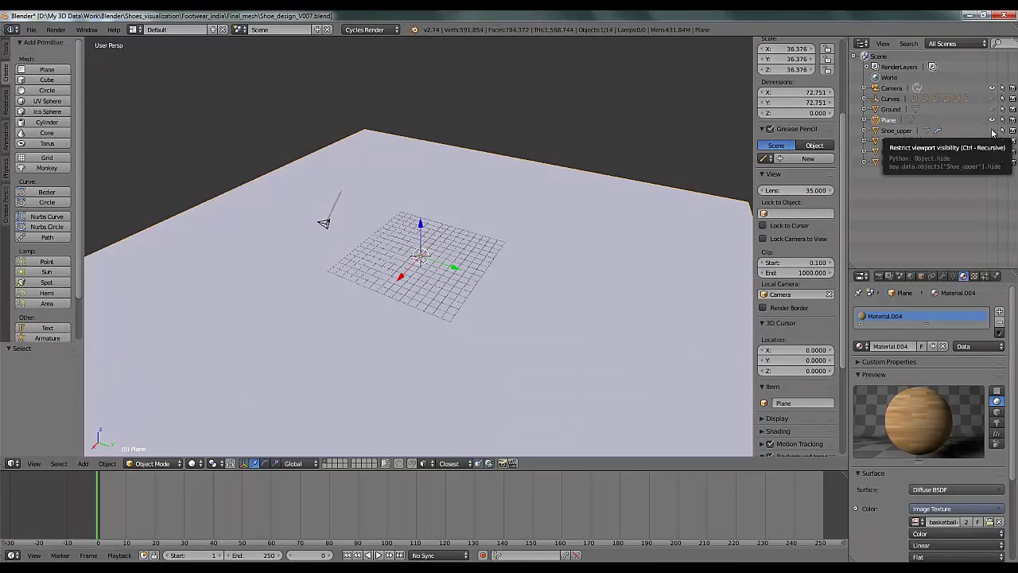
{"action": "left_click", "coordinate": [992, 131]}
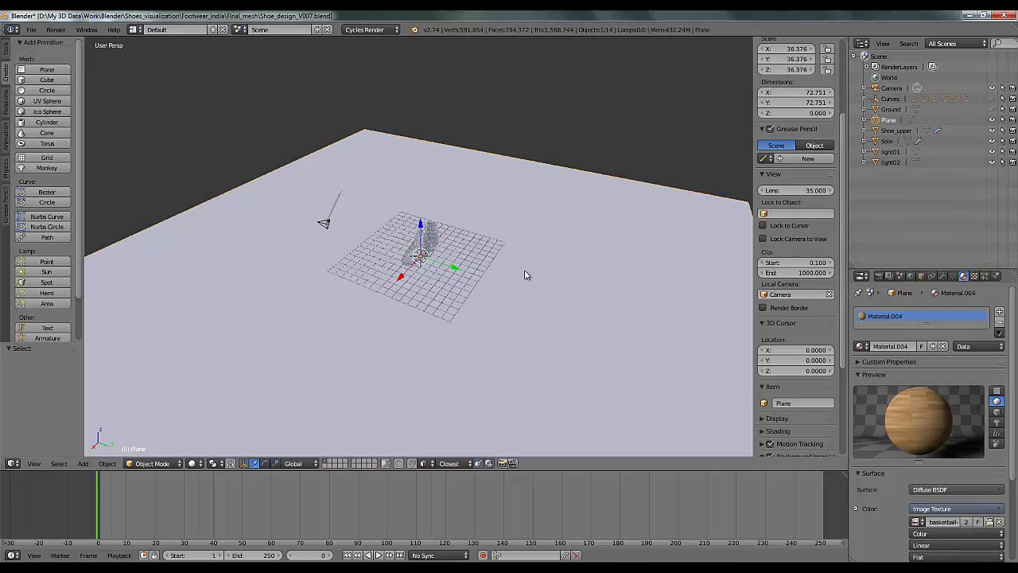
{"action": "key", "text": "KP_0"}
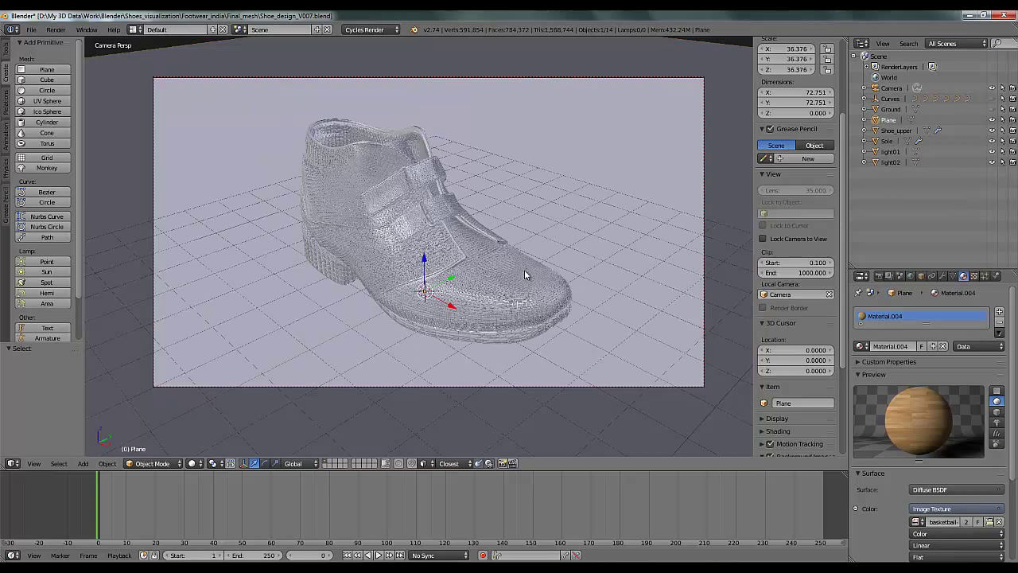